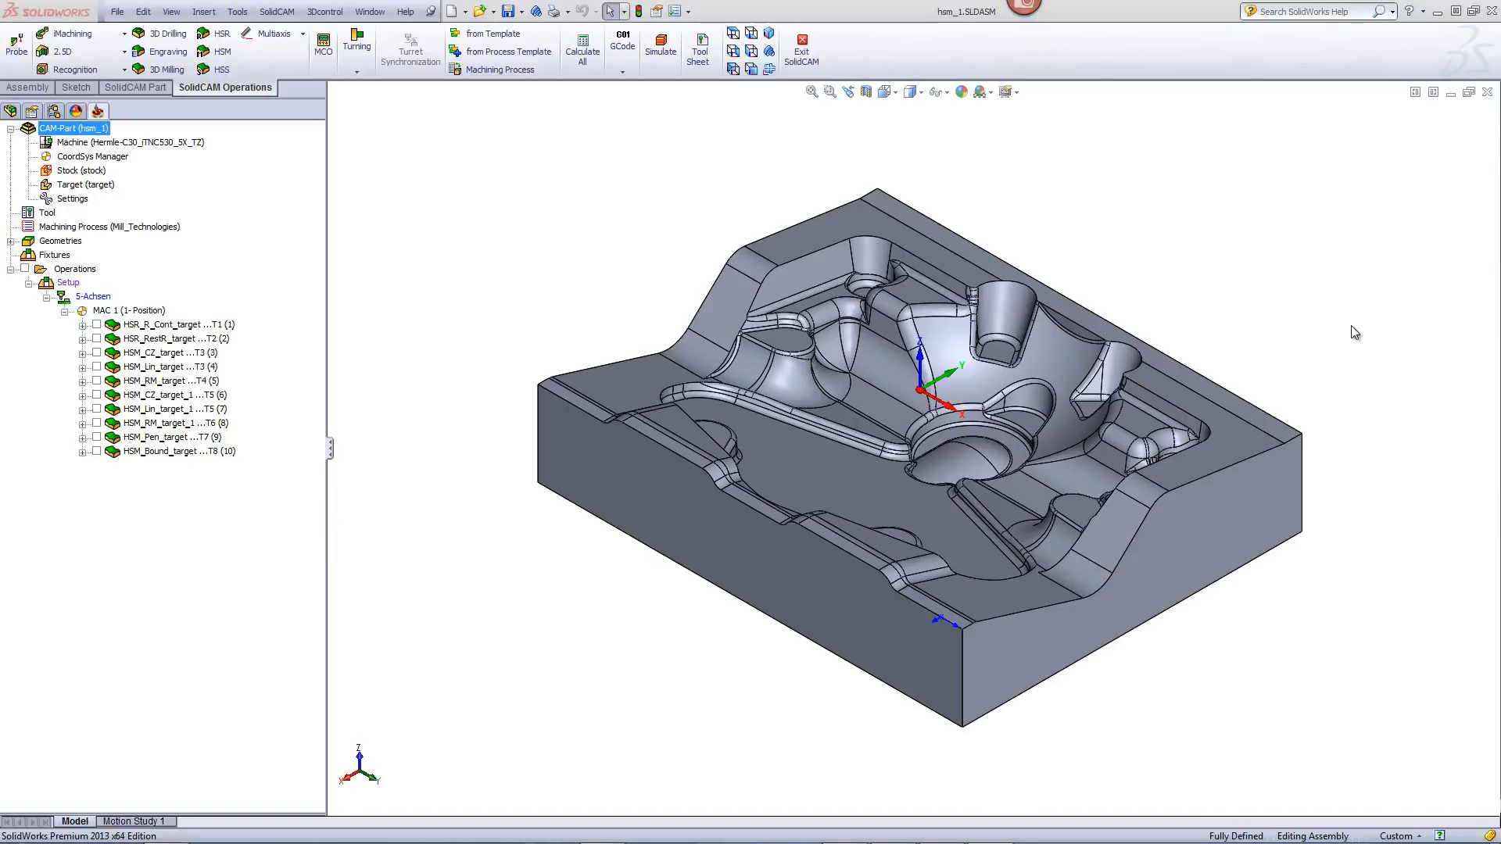
Step: Open the HSR_R_Cont_target contour roughing operation, review its tool and passes parameters, and run its toolpath simulation
click(193, 327)
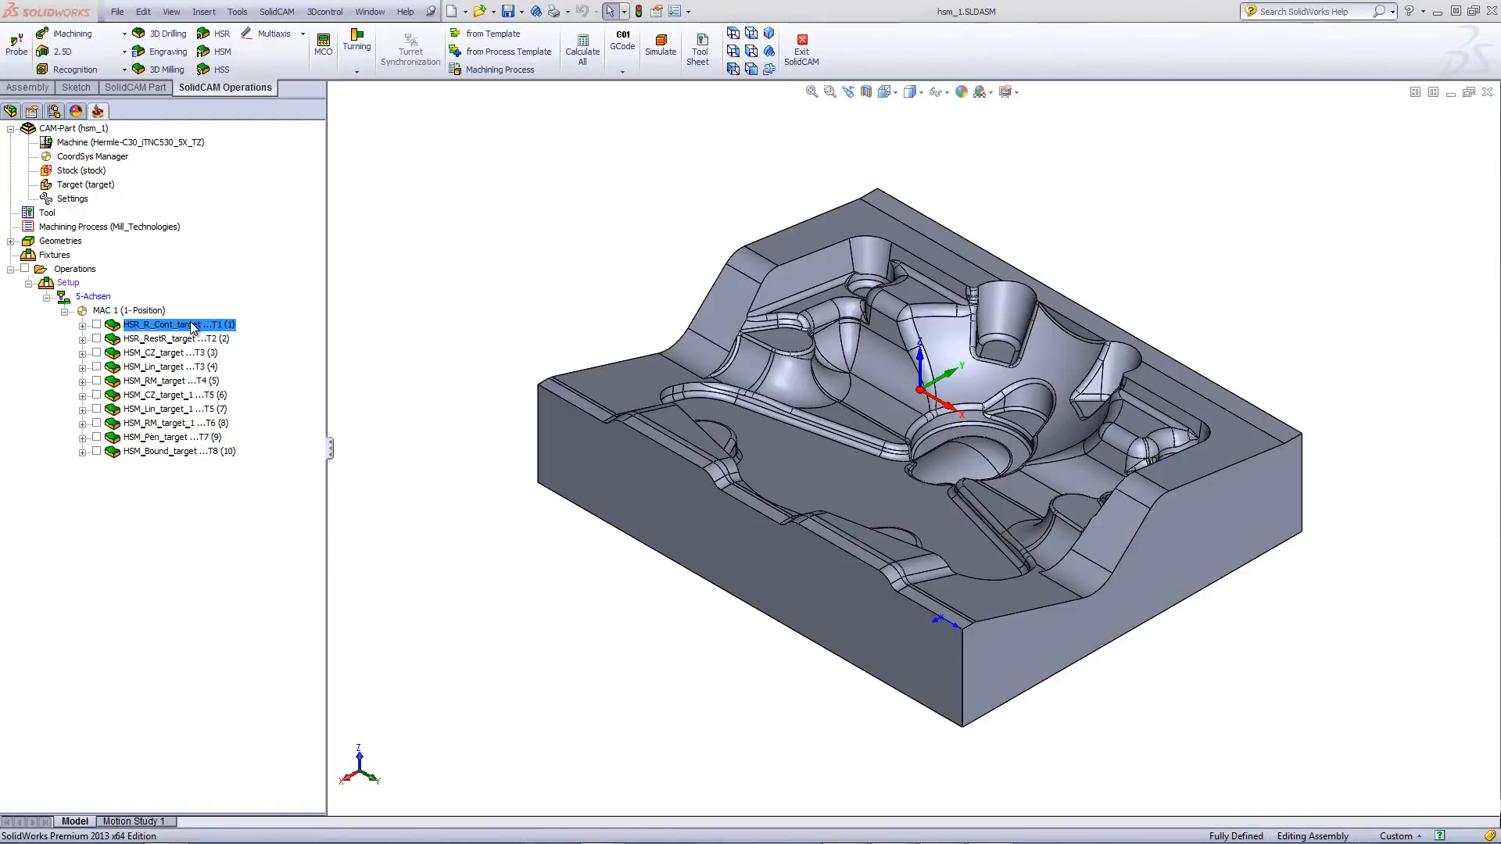
double_click(193, 327)
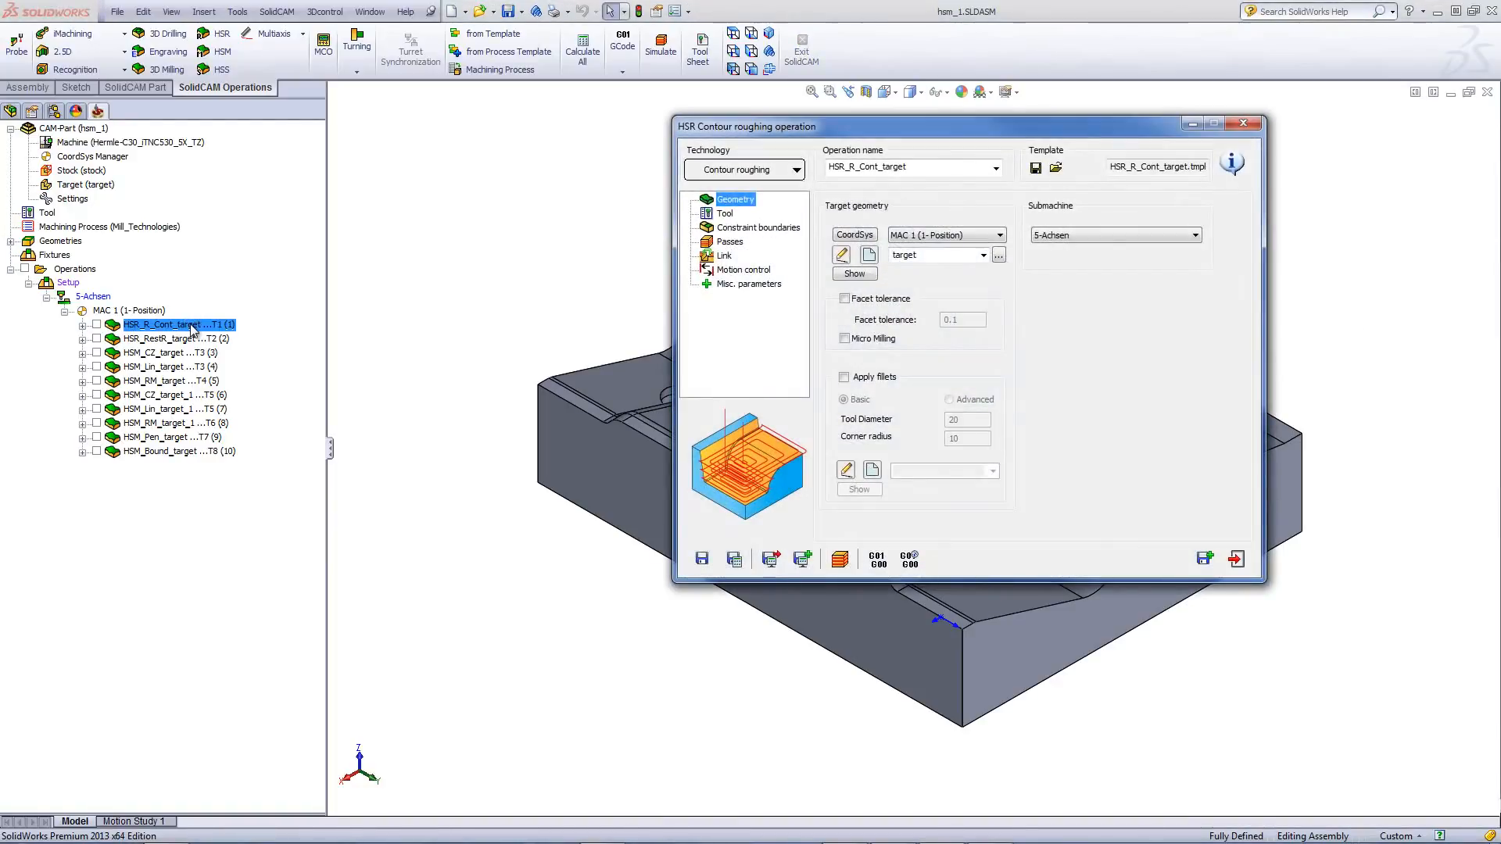
double_click(999, 128)
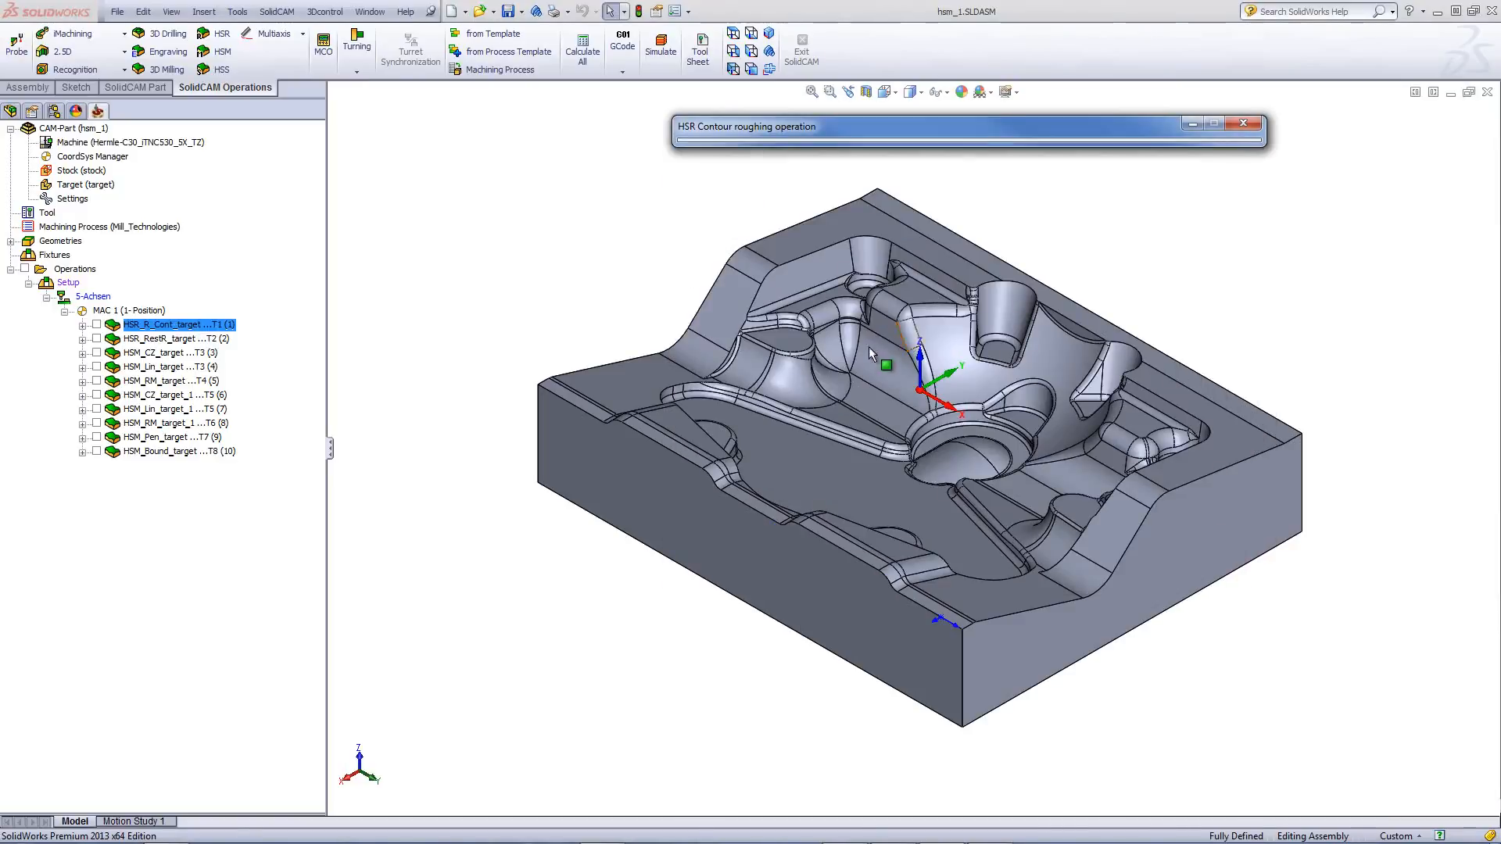
double_click(936, 130)
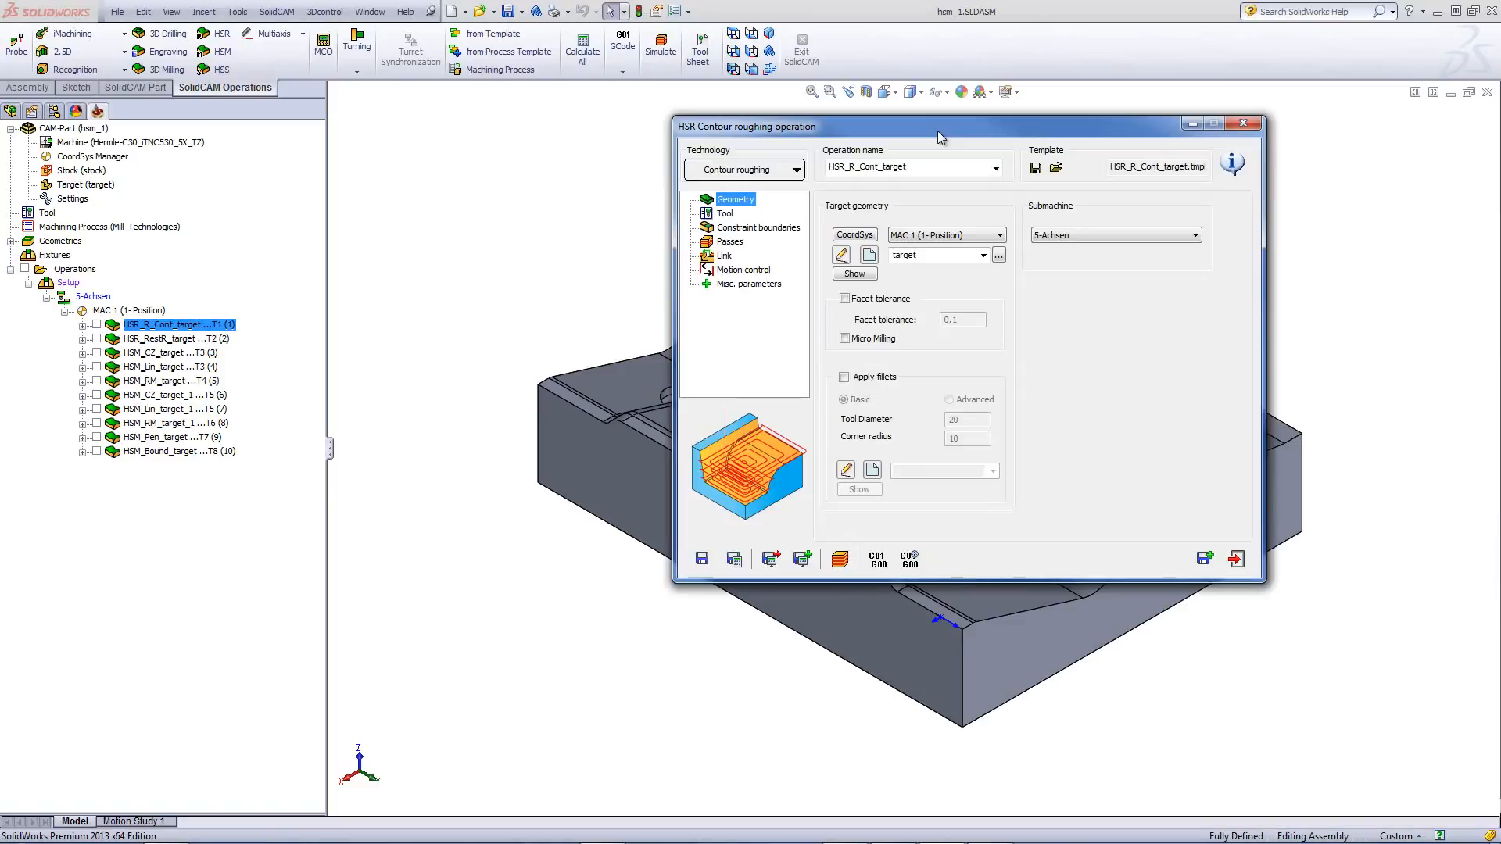
click(725, 215)
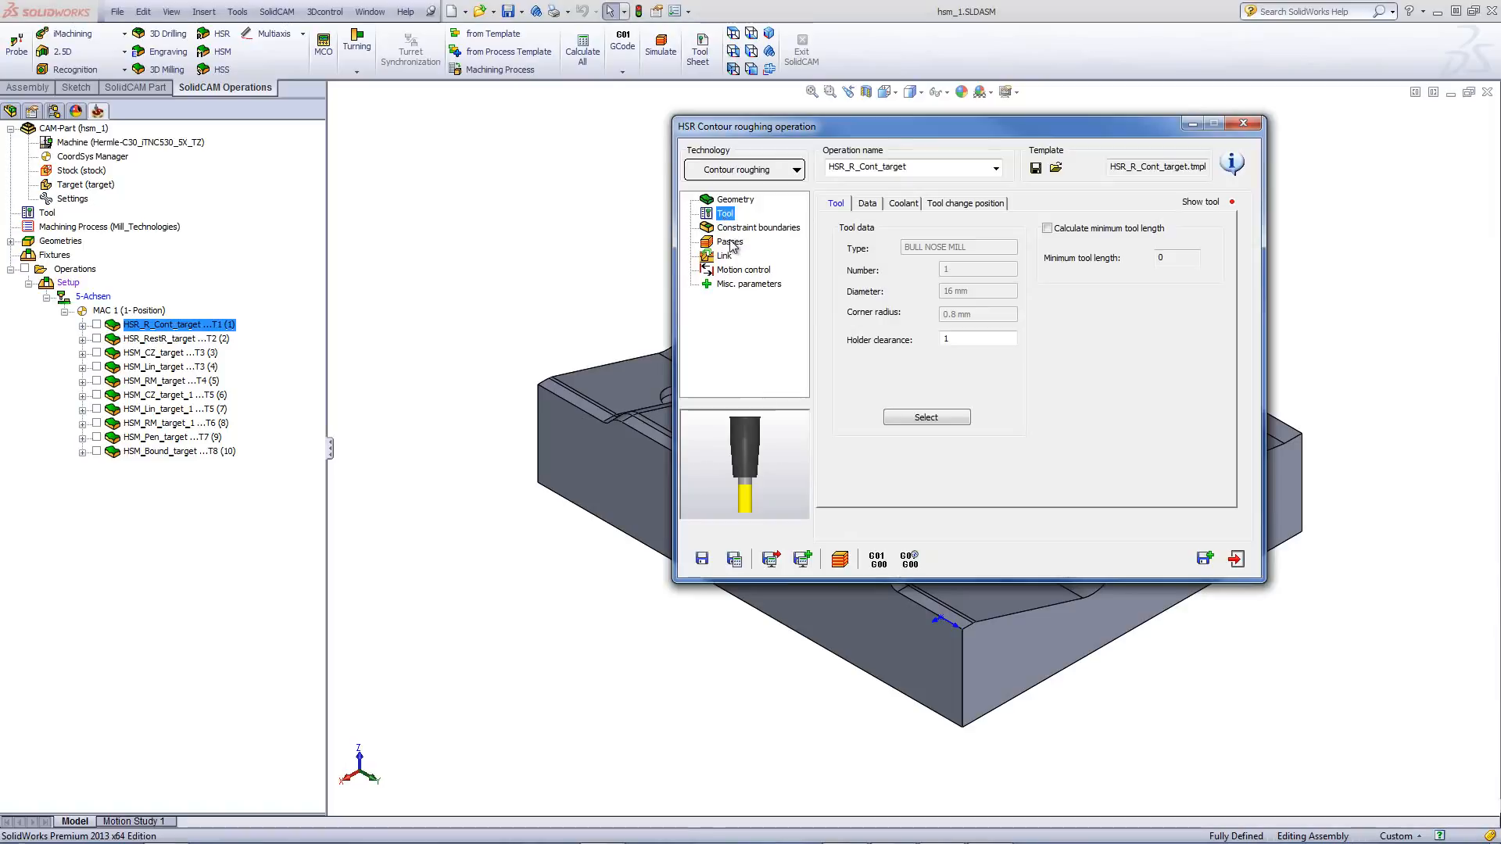
click(730, 242)
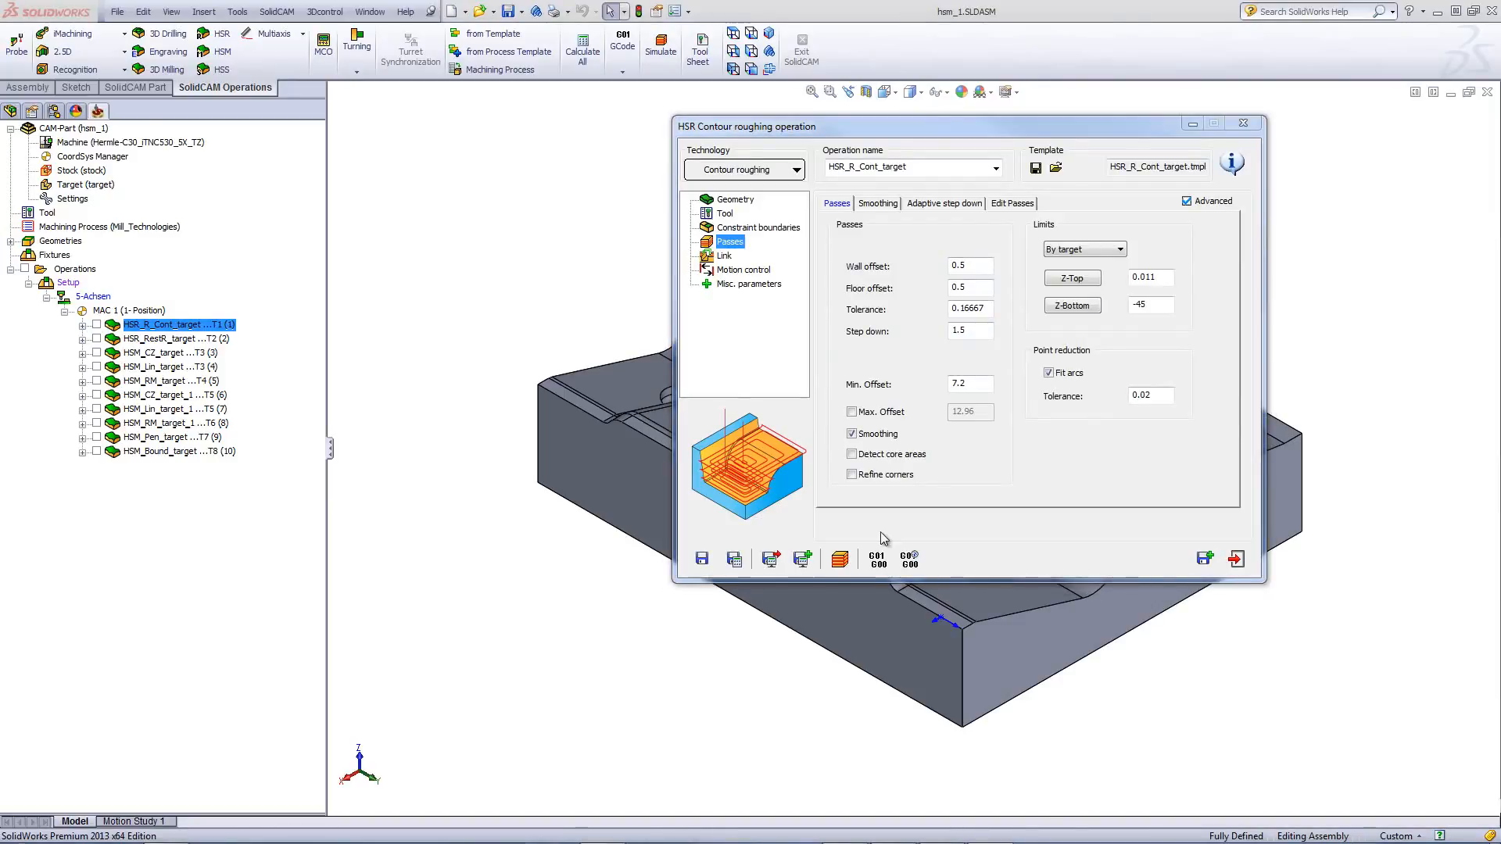
click(839, 558)
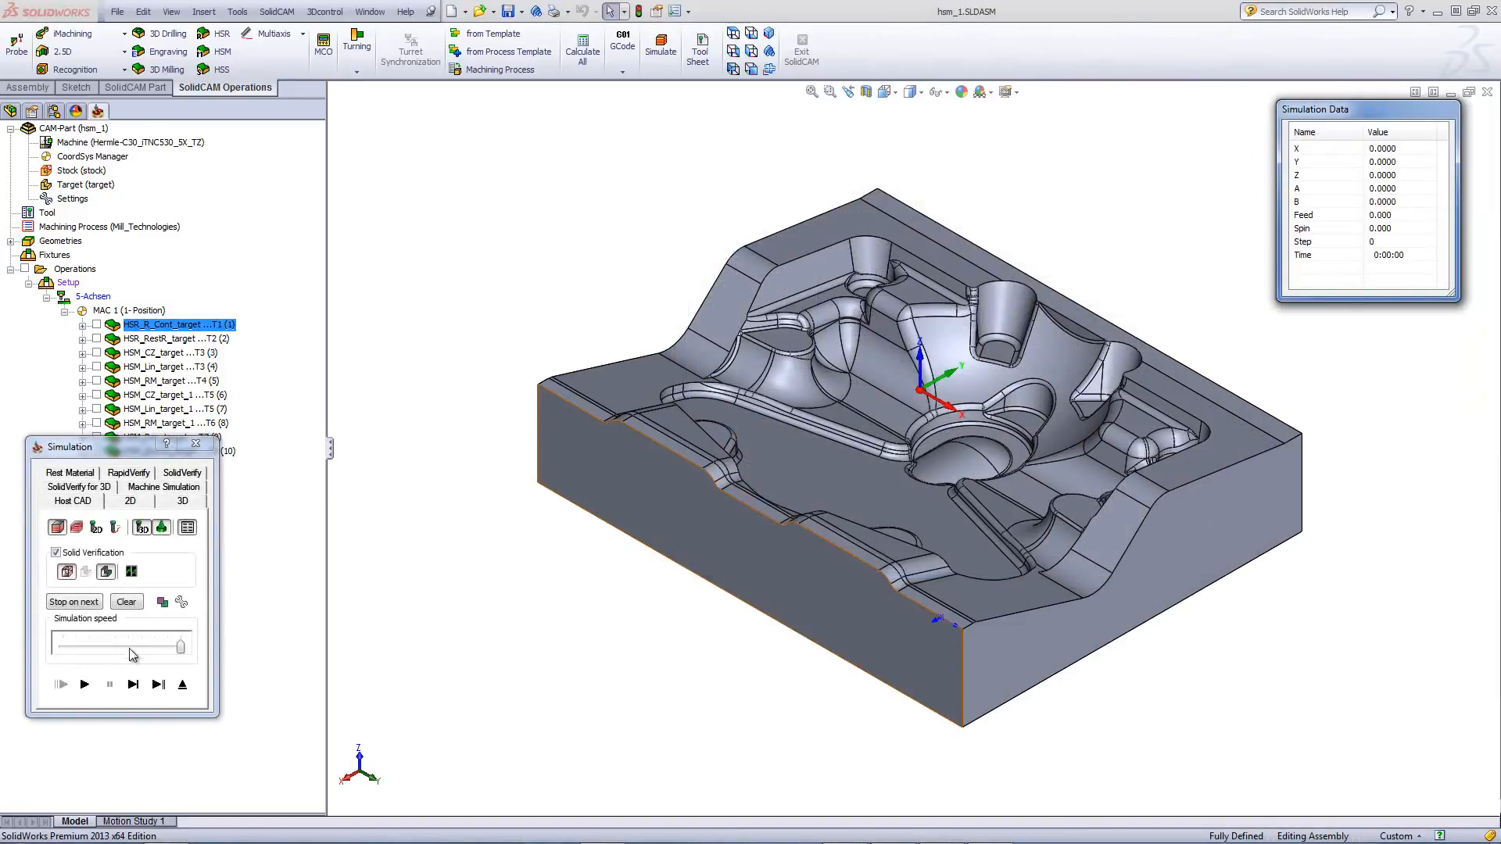
click(85, 685)
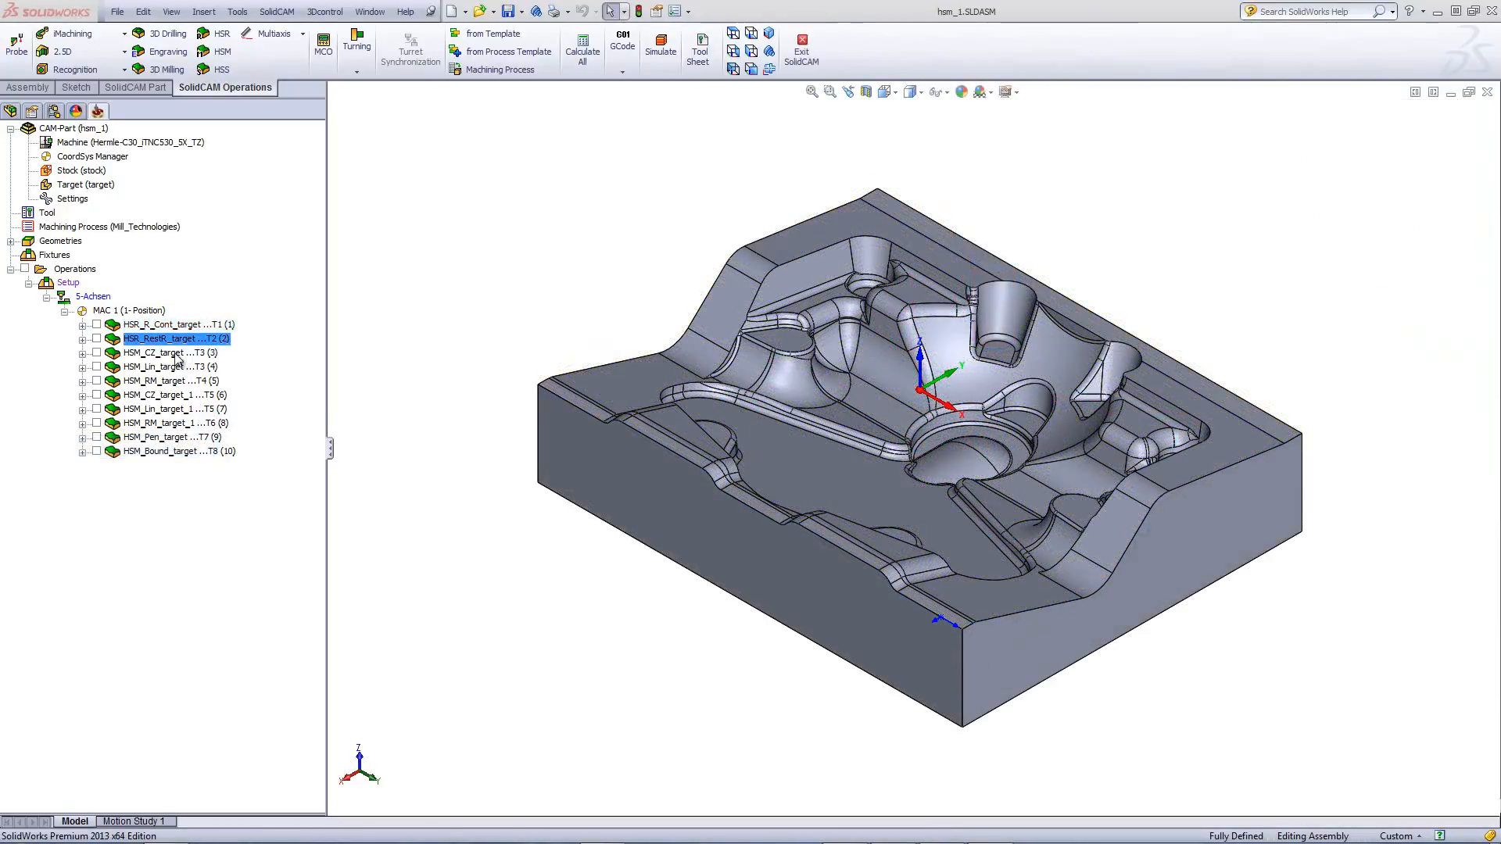
Step: Open the HSR_RestR_target rest roughing operation, check its tool and passes settings, and play its machining simulation
double_click(171, 341)
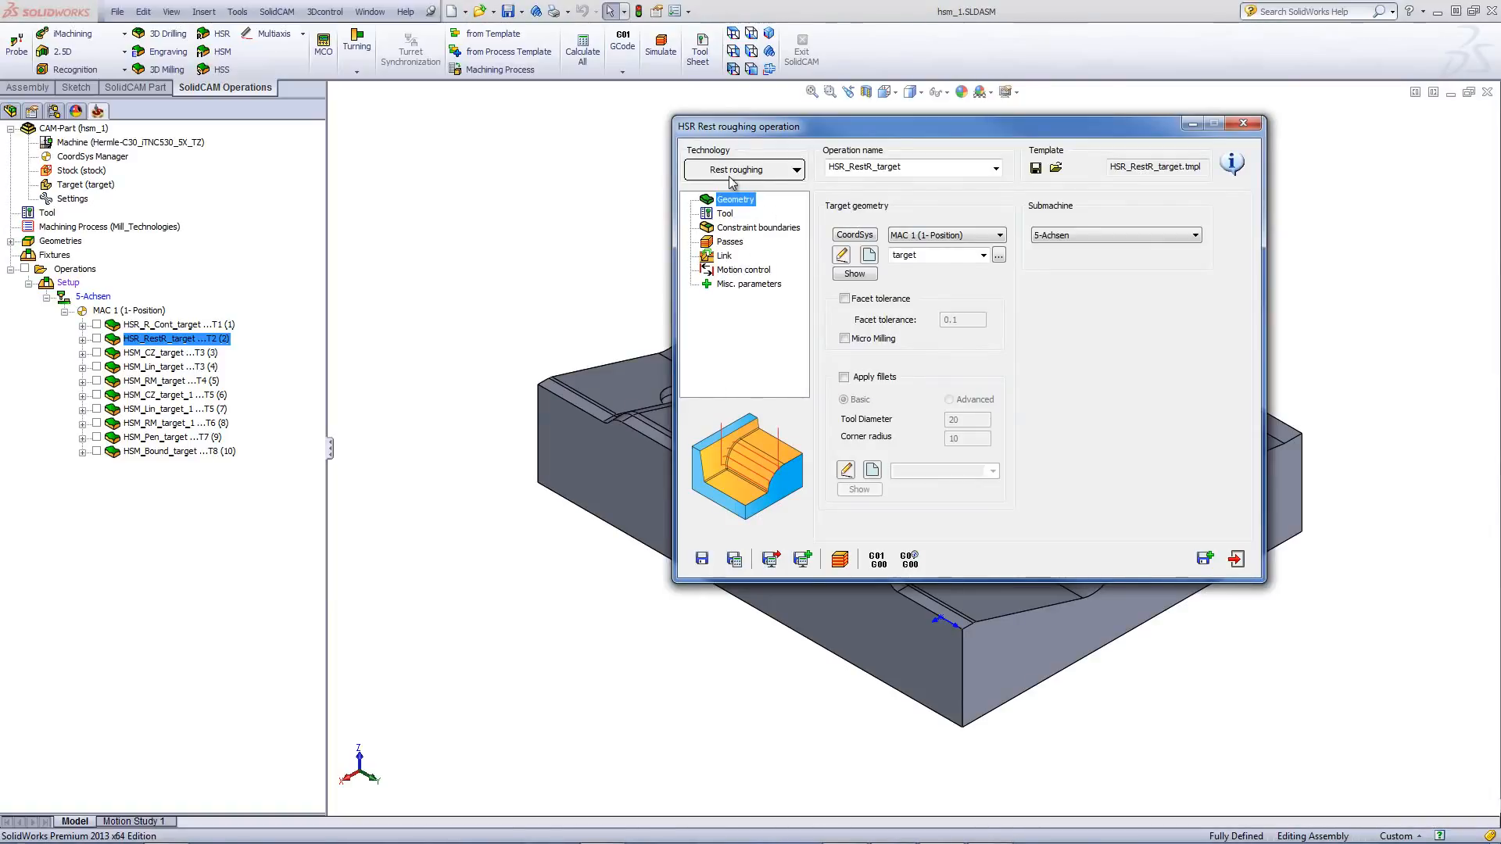
click(727, 214)
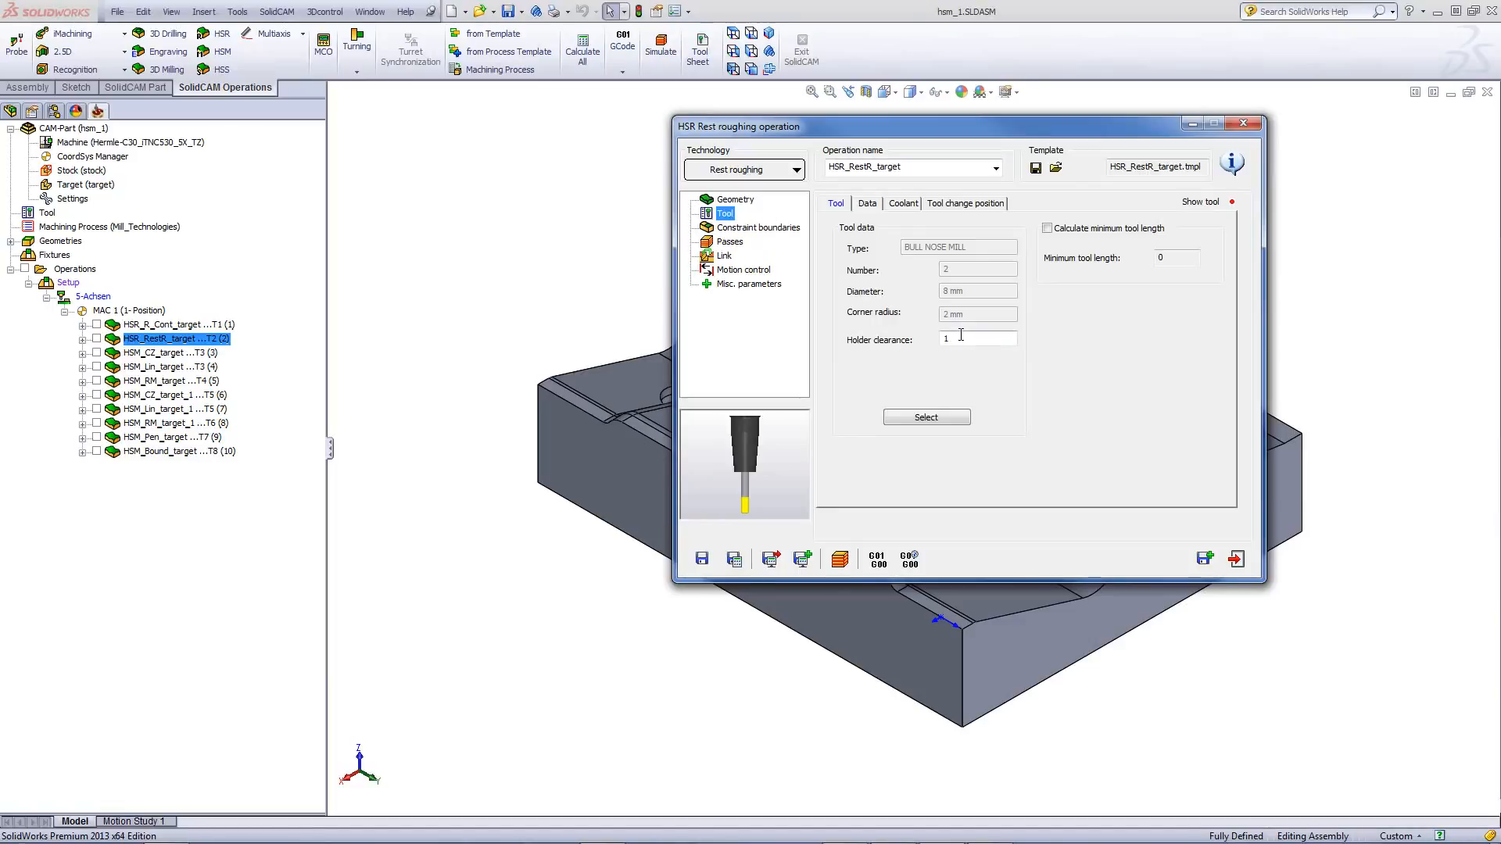
click(733, 242)
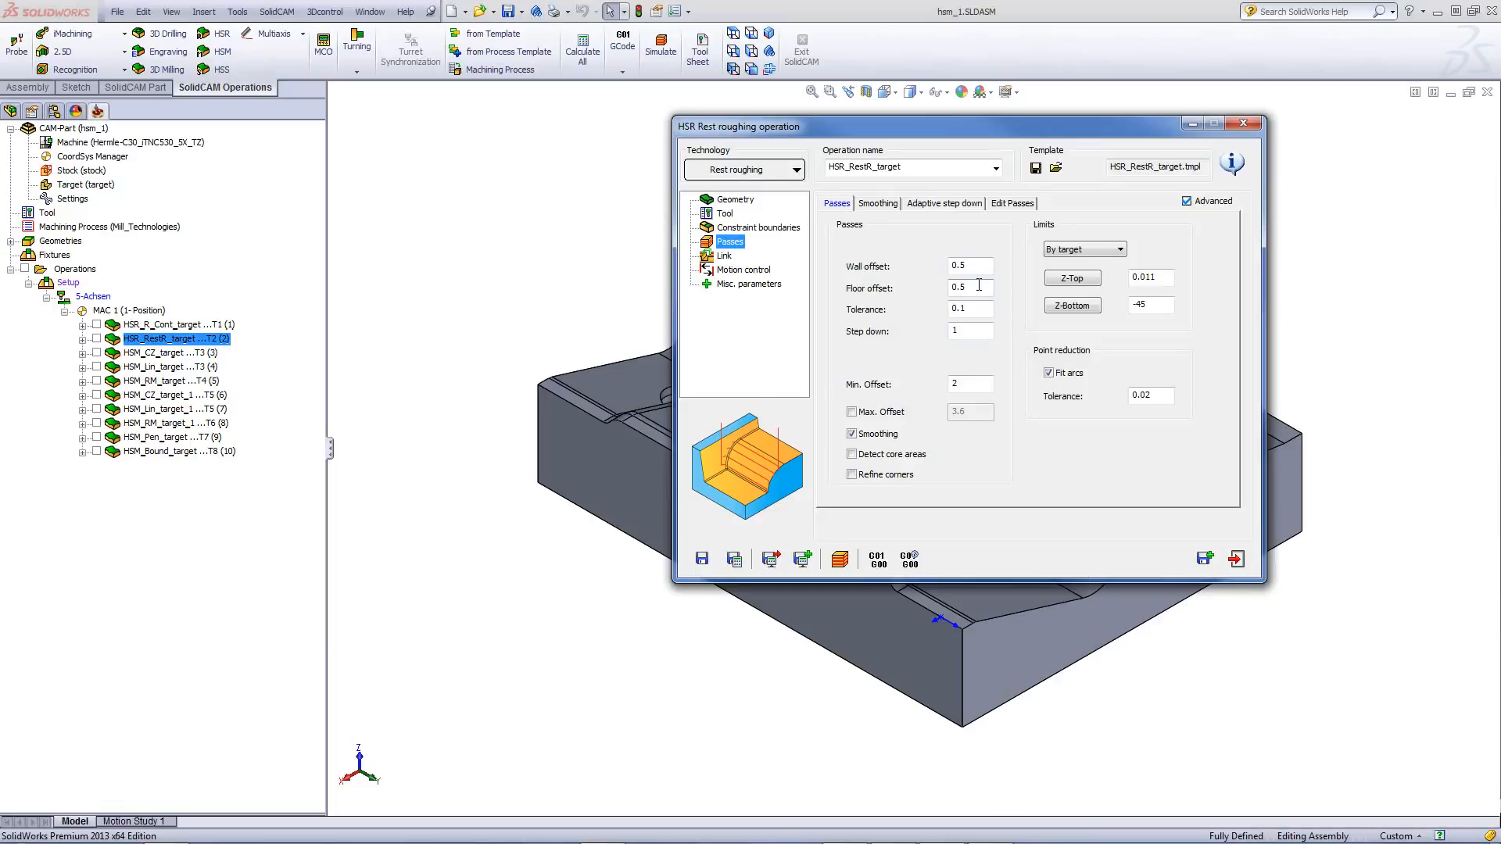
click(840, 560)
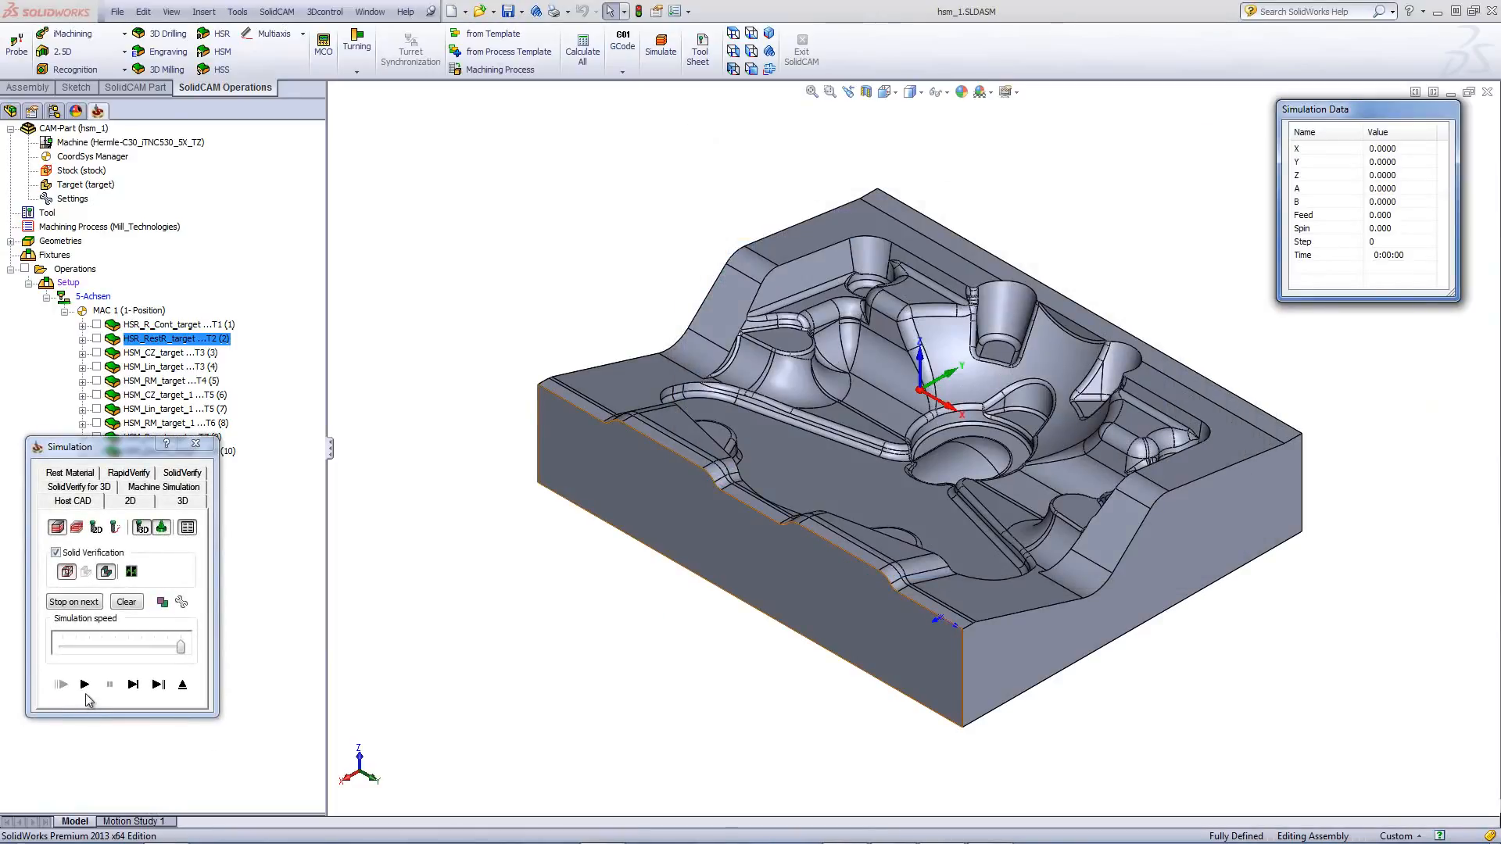
click(84, 685)
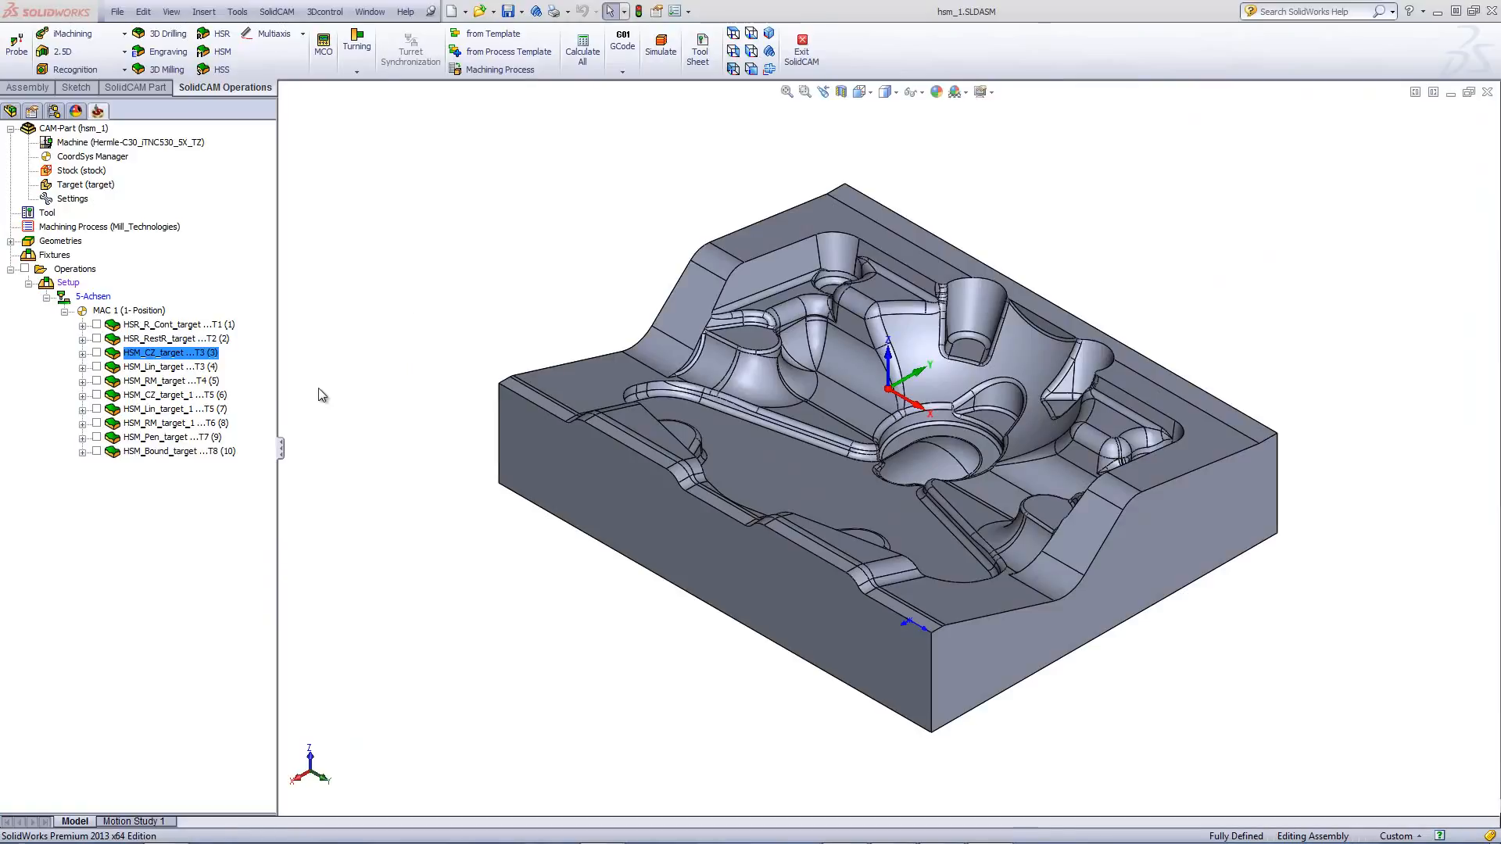
Step: Open the HSM_CZ_target Constant Z operation for editing and review its geometry, tool and passes settings
right_click(164, 357)
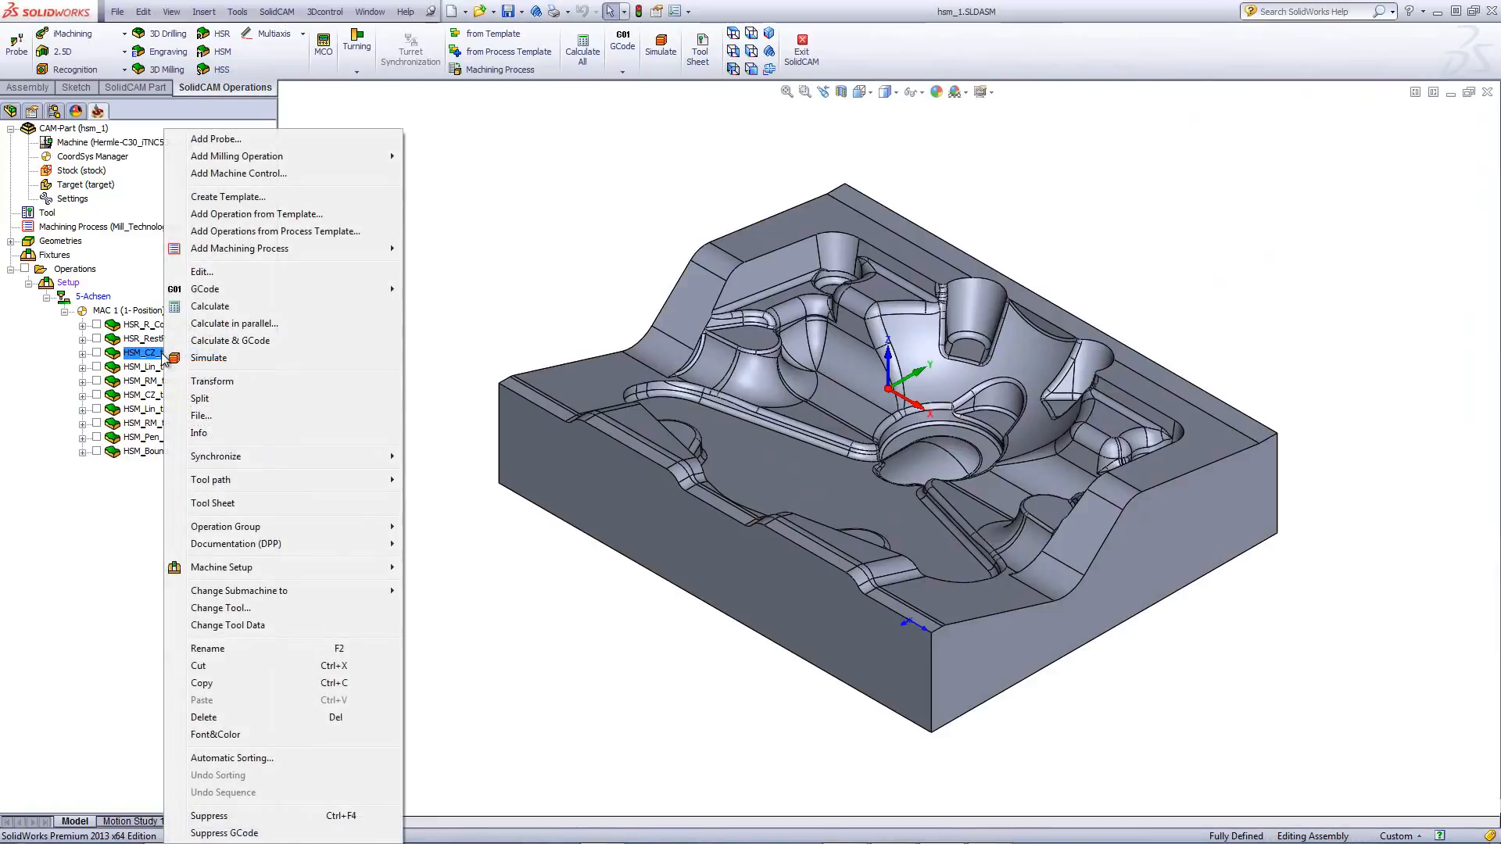
click(219, 271)
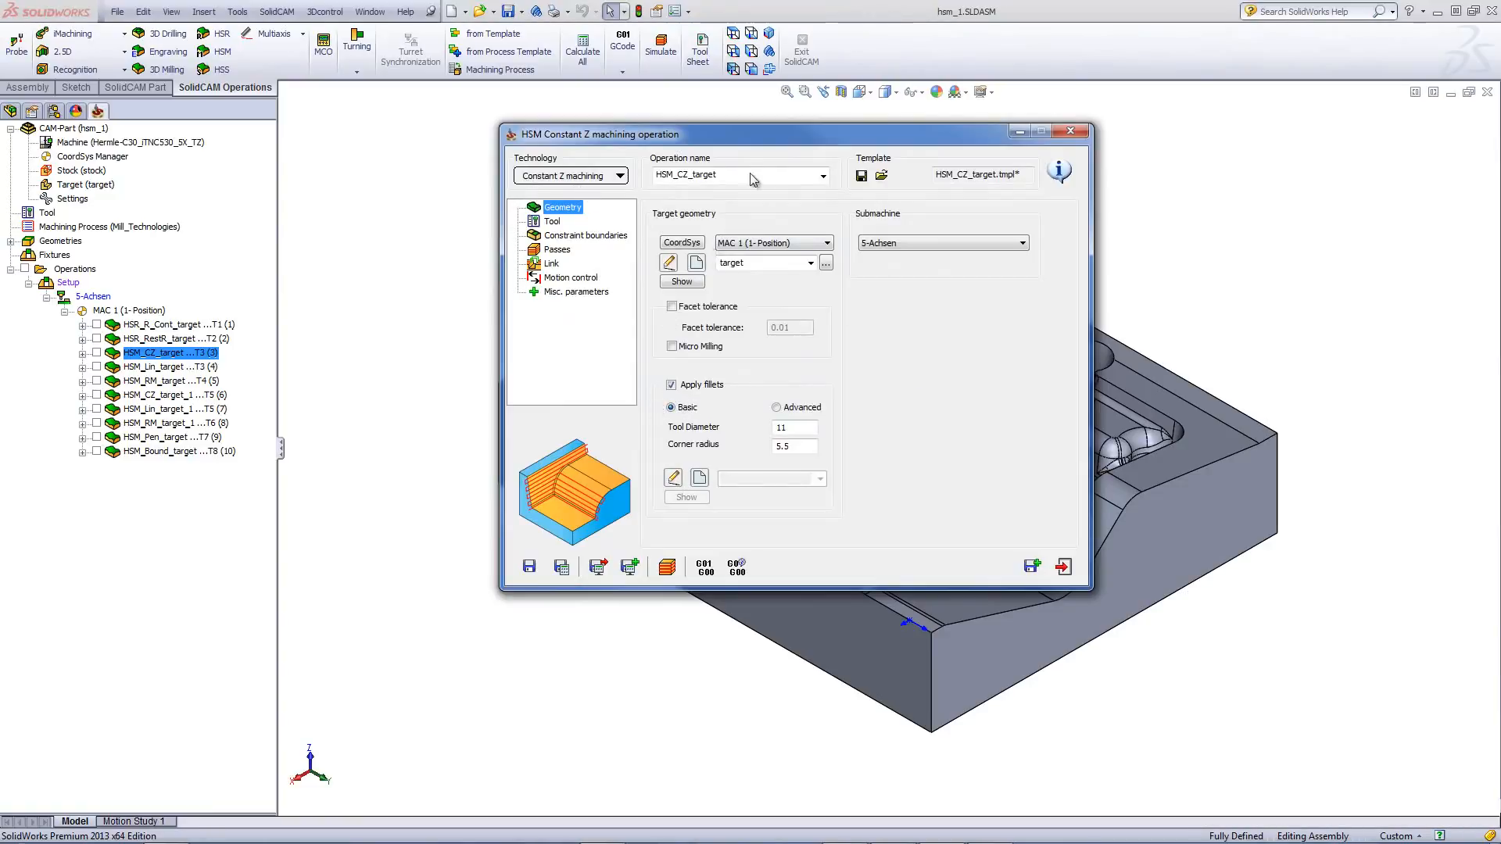
drag(773, 140, 432, 145)
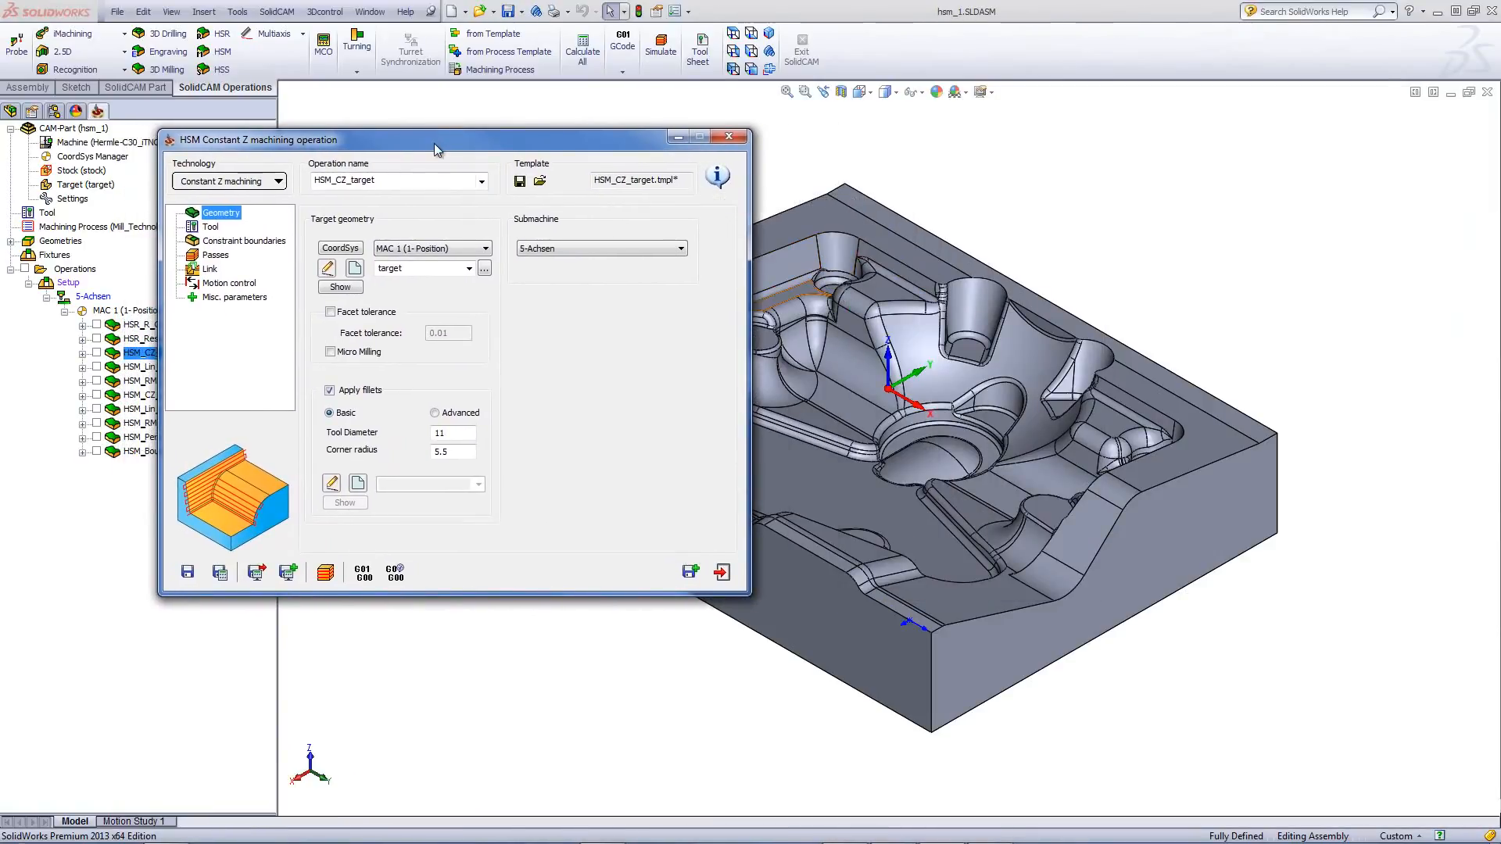
drag(437, 149, 1046, 157)
click(816, 234)
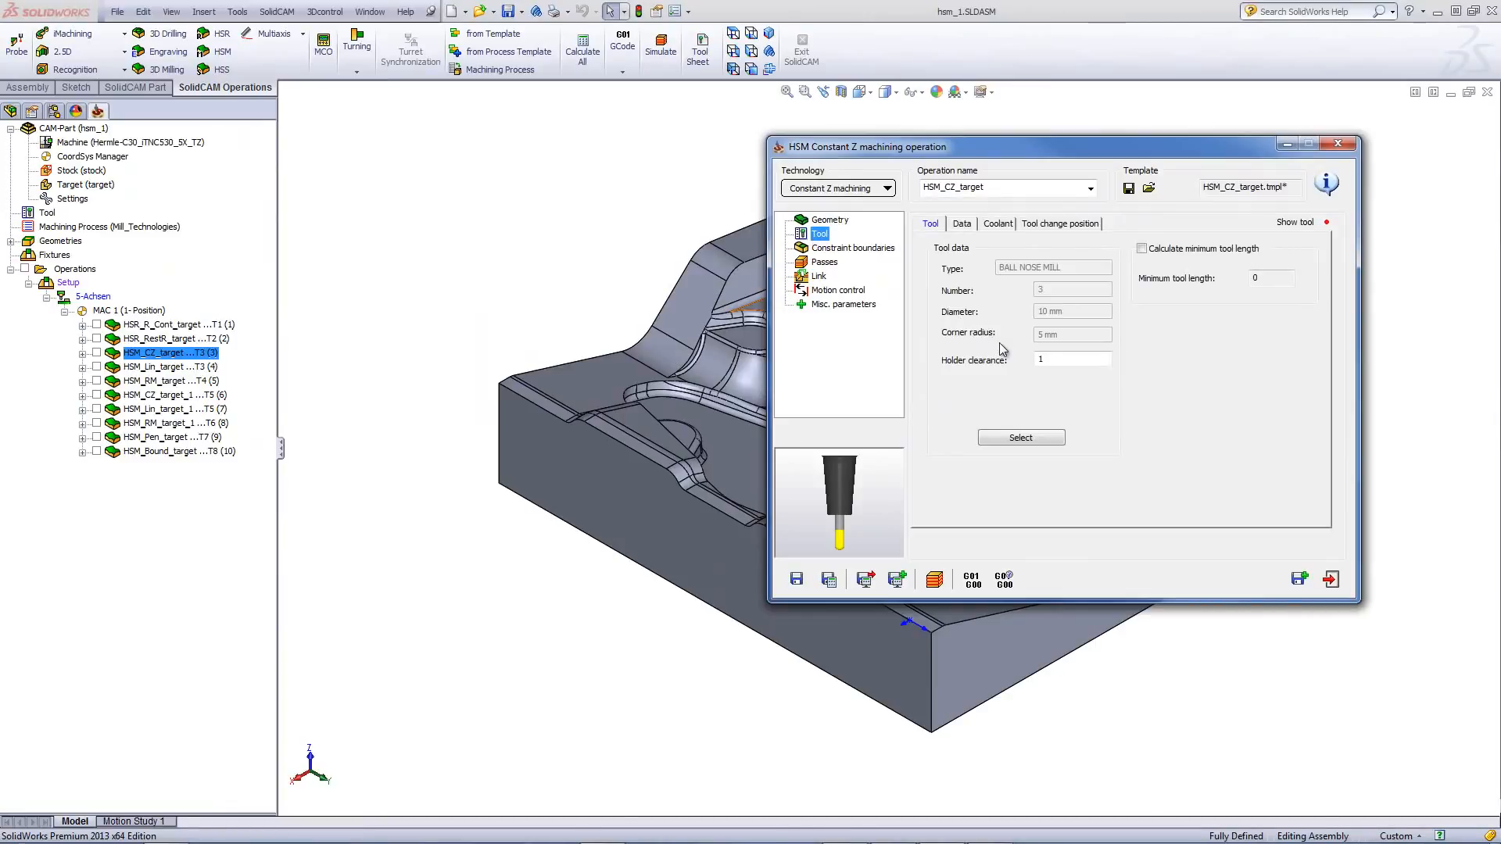
click(824, 263)
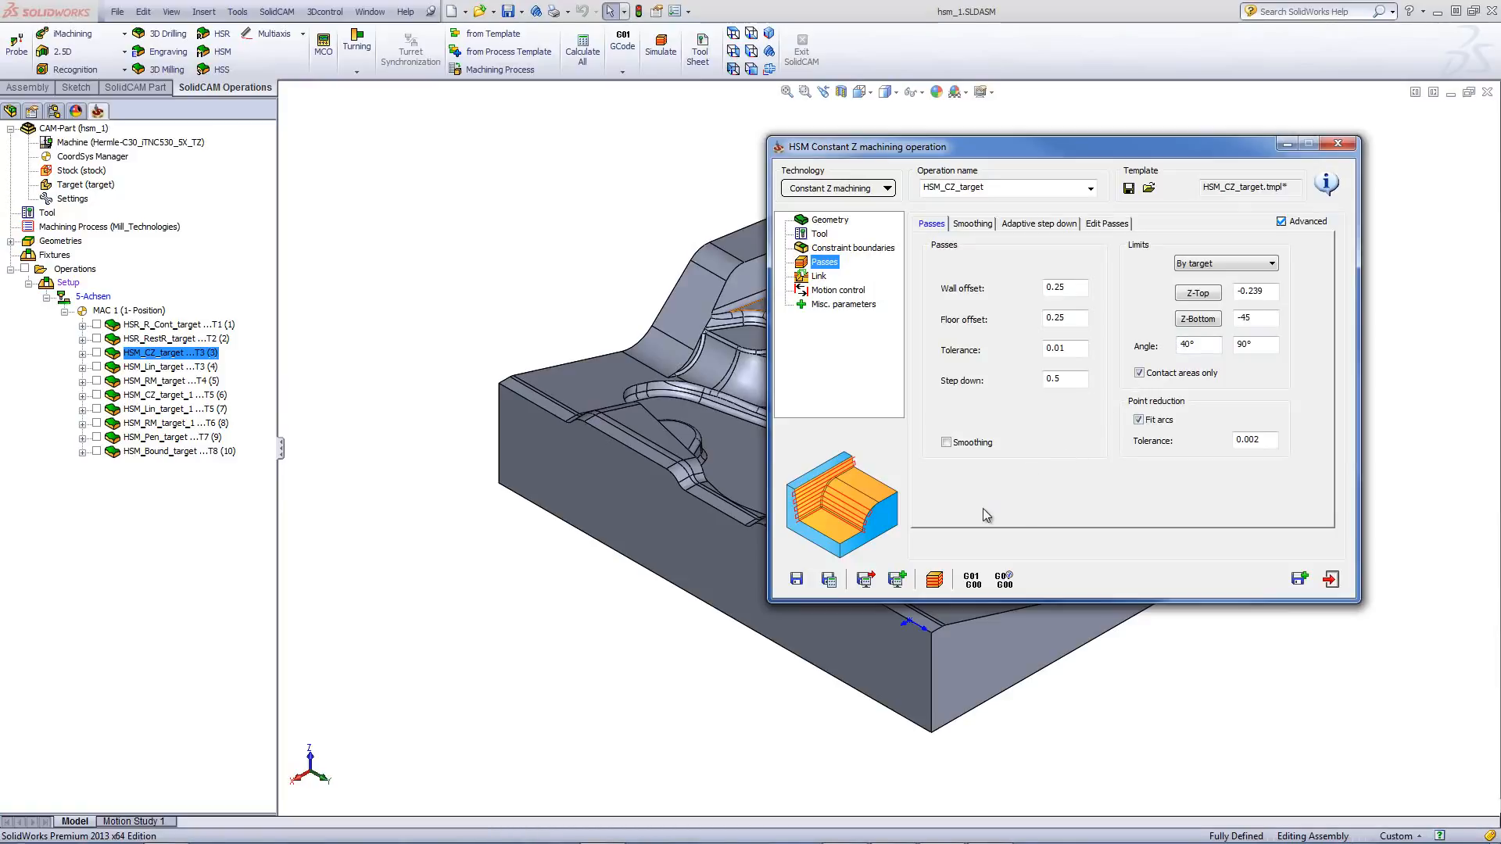
Step: Simulate the HSM_CZ_target Constant Z operation and inspect the machined cavity walls up close
click(942, 583)
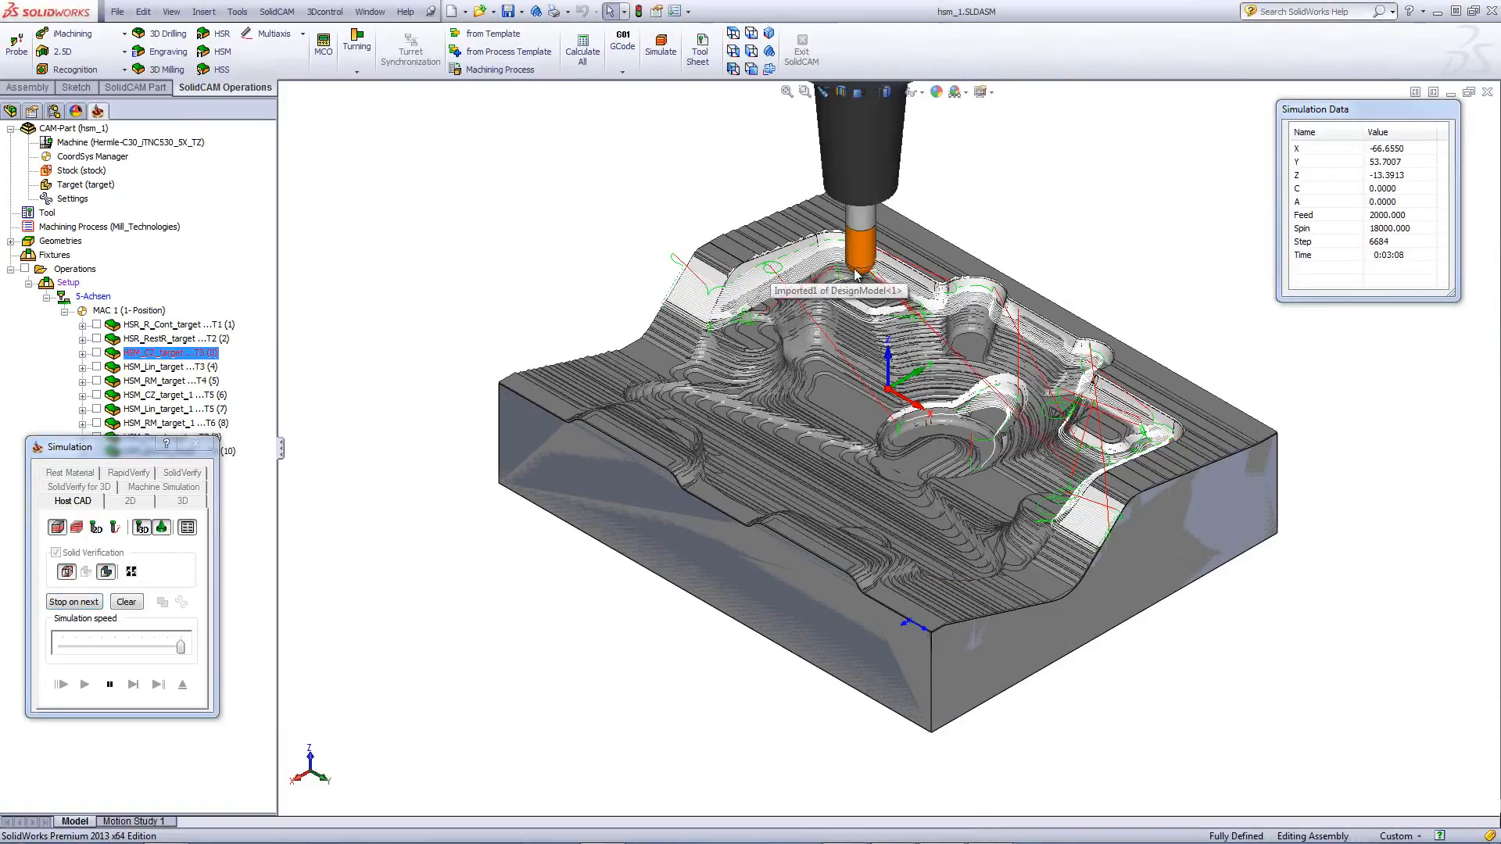
scroll(844, 234, down, 1)
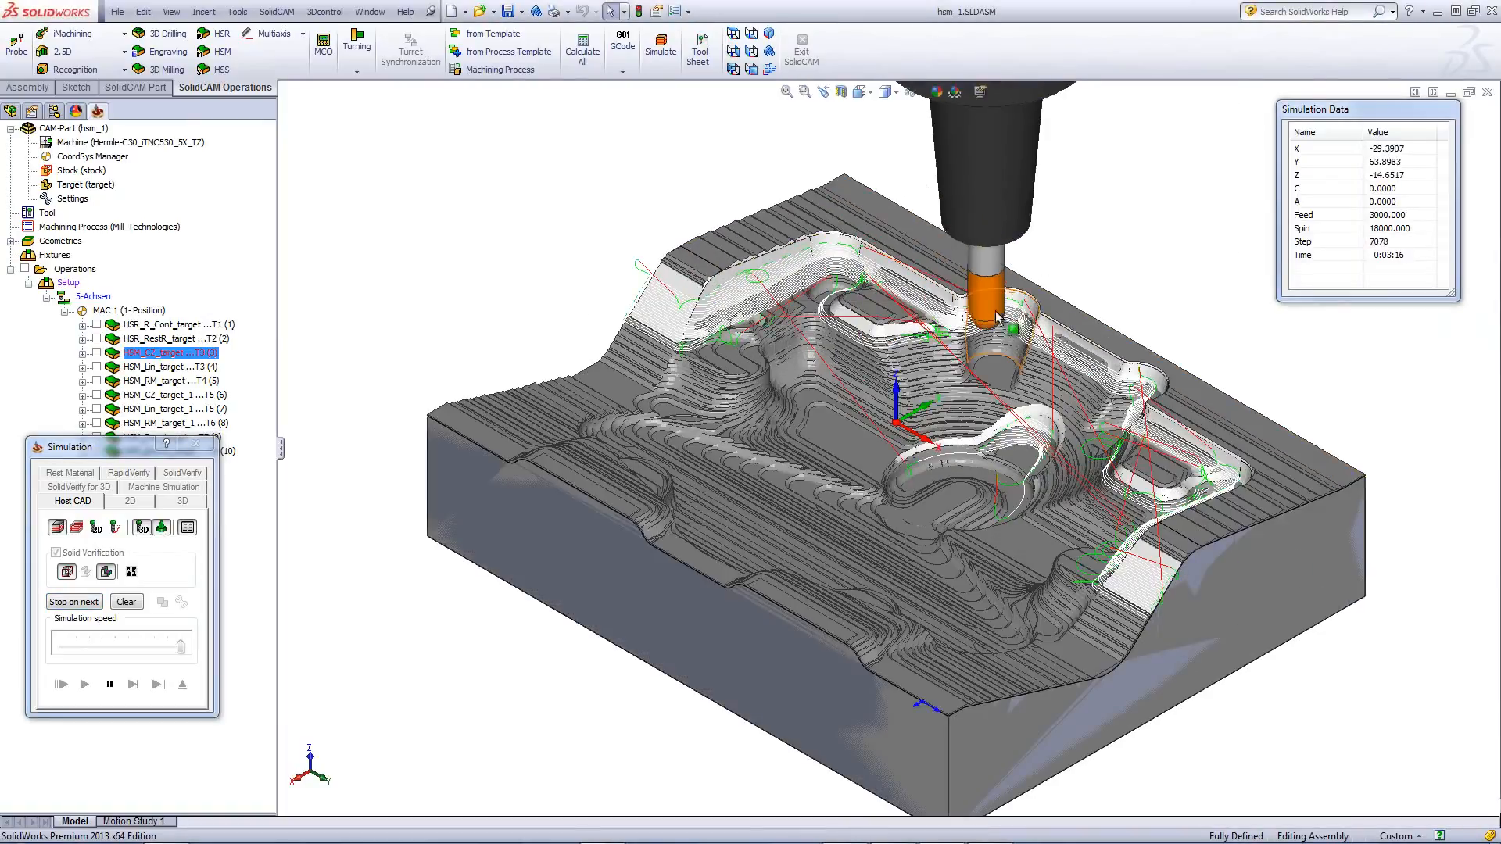
middle_drag(1149, 461, 1178, 493)
middle_drag(1176, 493, 1166, 494)
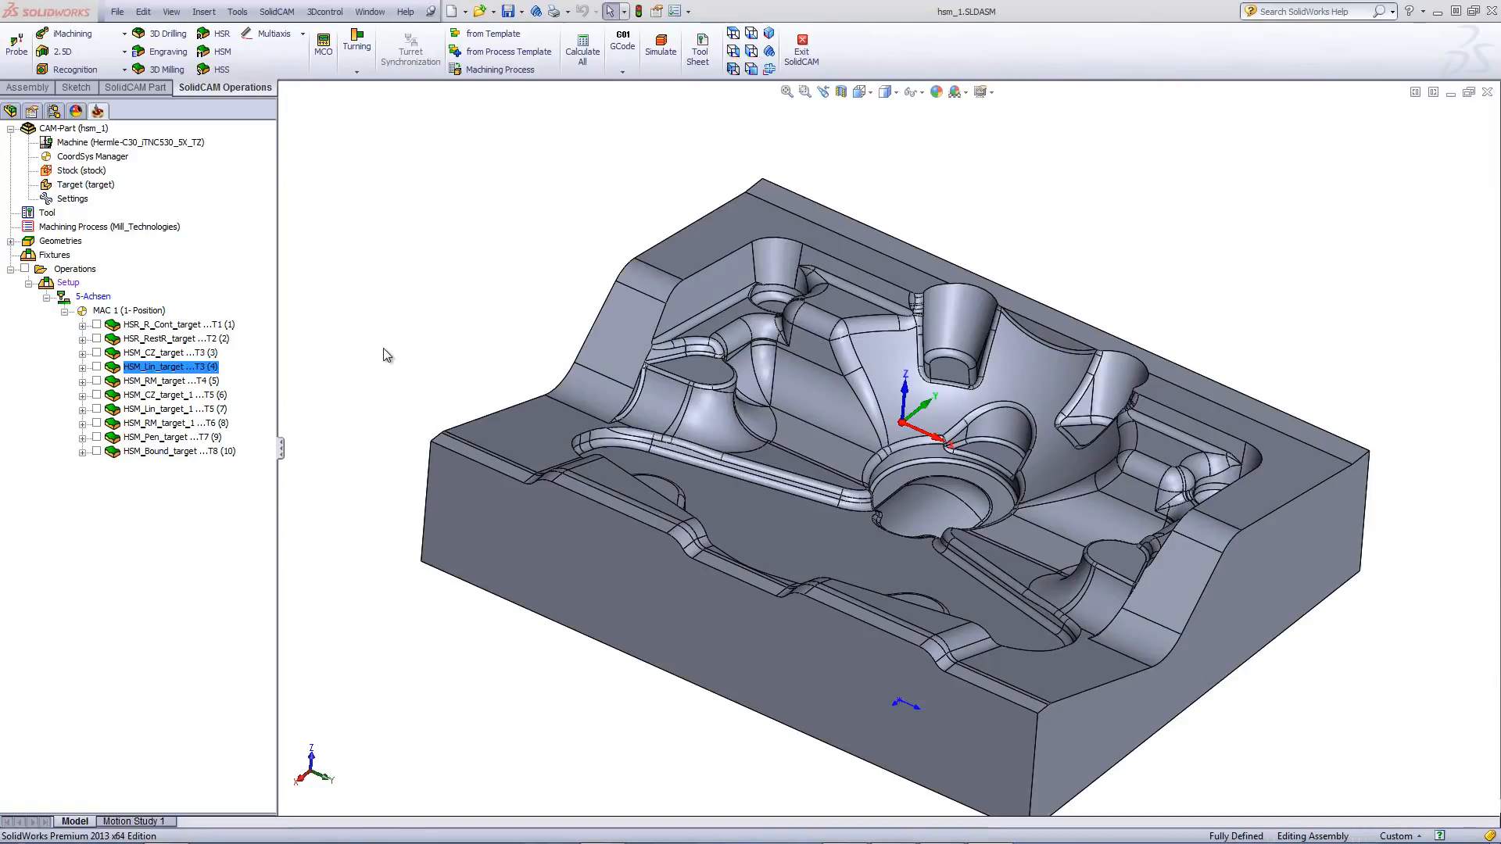
Step: Review the tool and passes settings of the HSM_Lin_target linear operation and simulate it with the Simulation Data window clear of the cutting tool
double_click(149, 370)
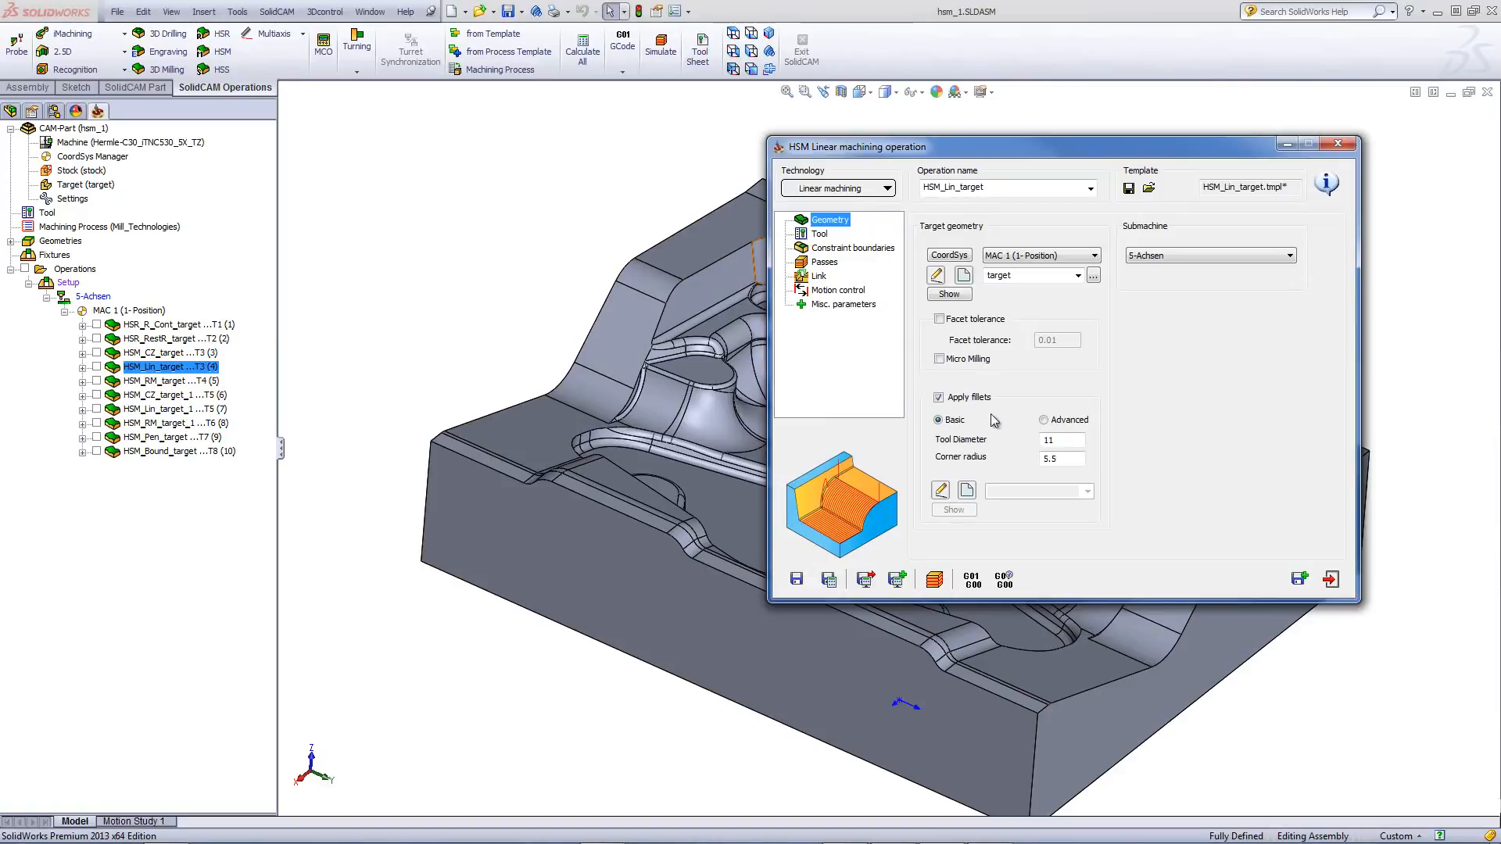
click(819, 236)
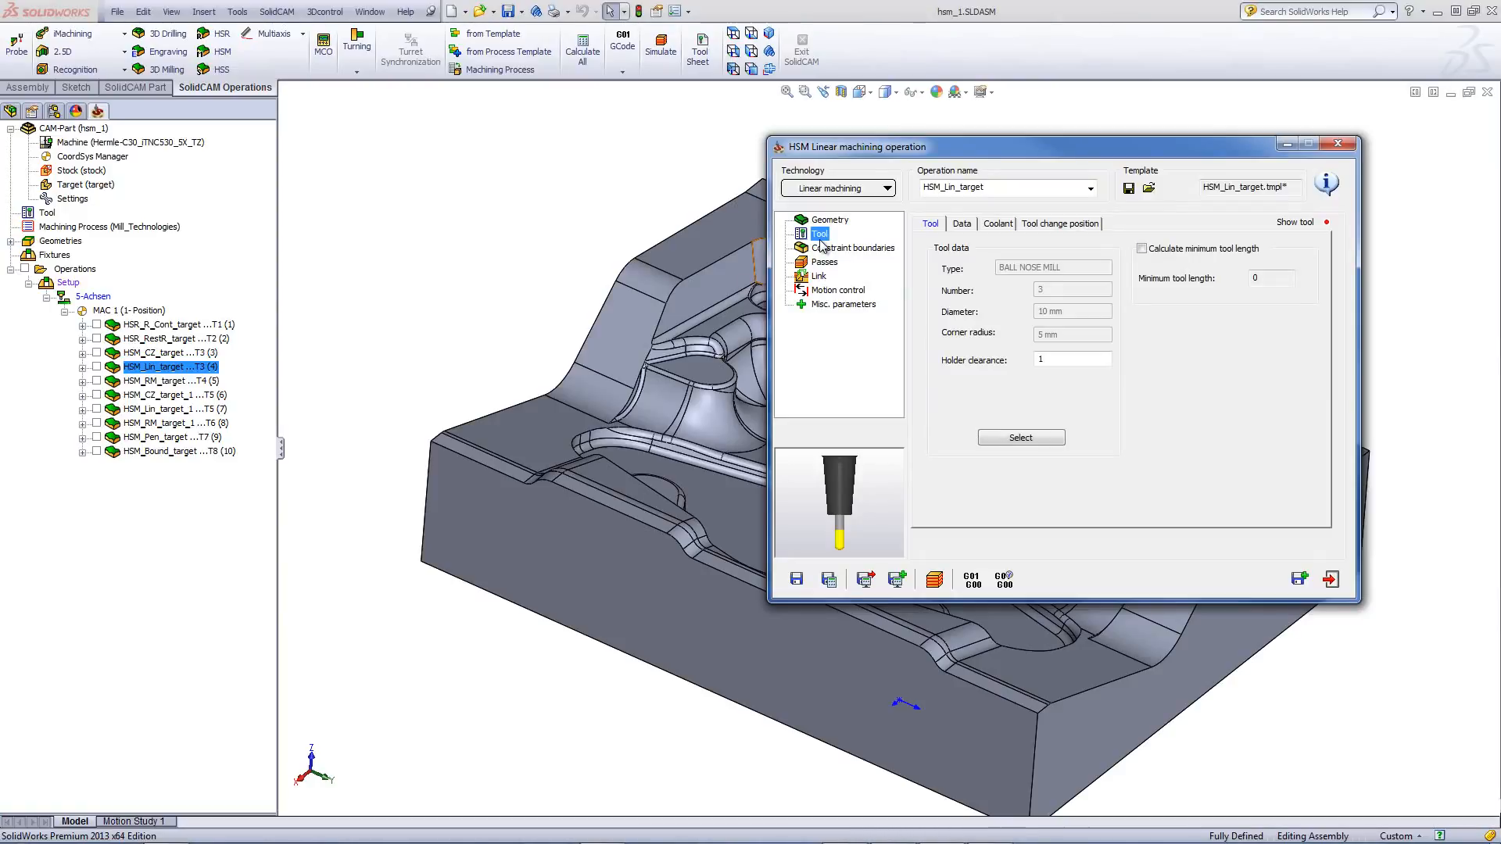
click(830, 266)
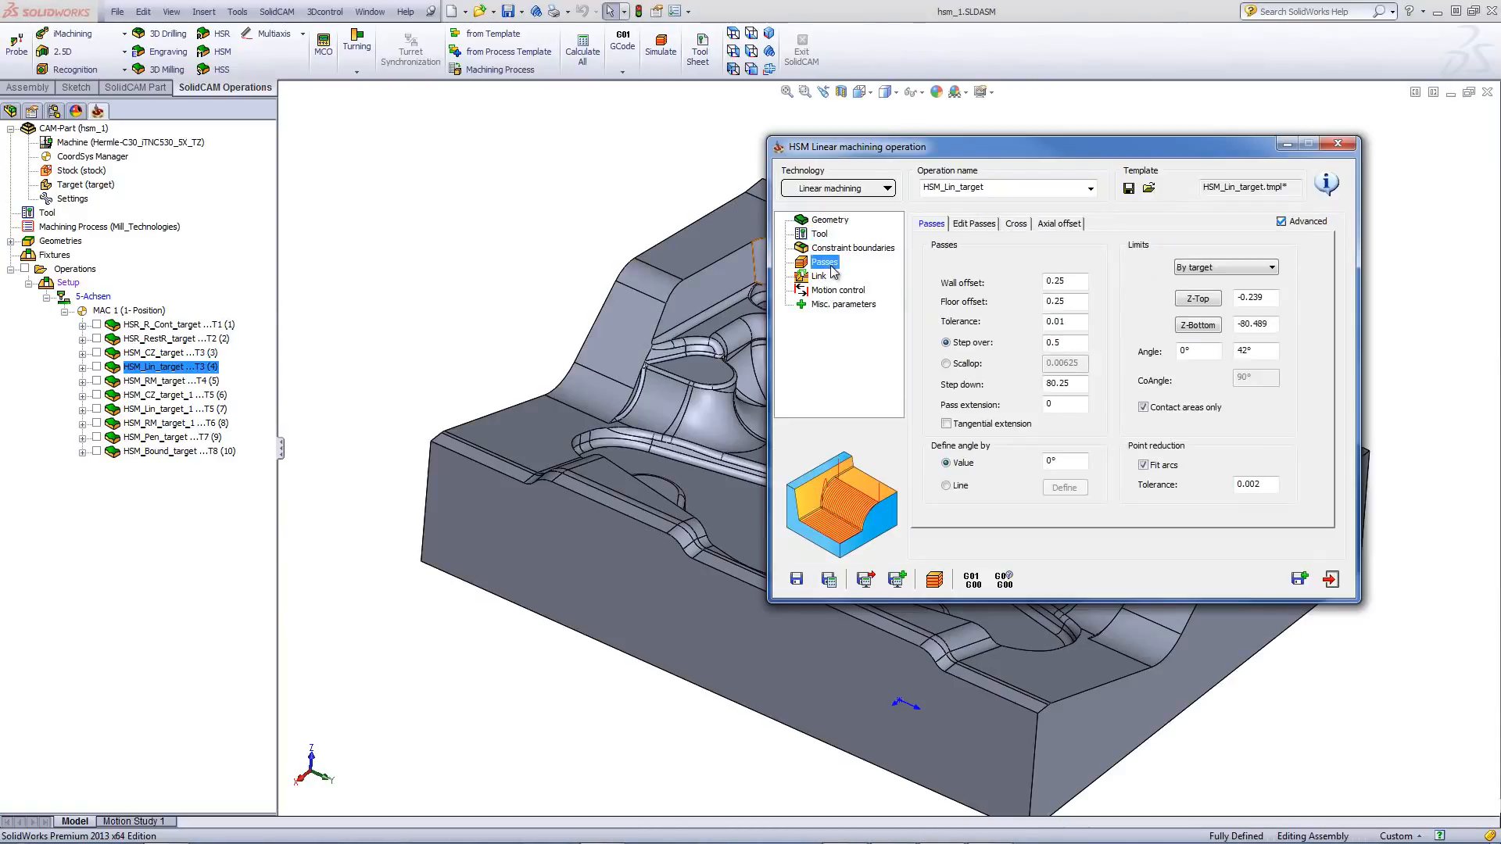
click(1068, 280)
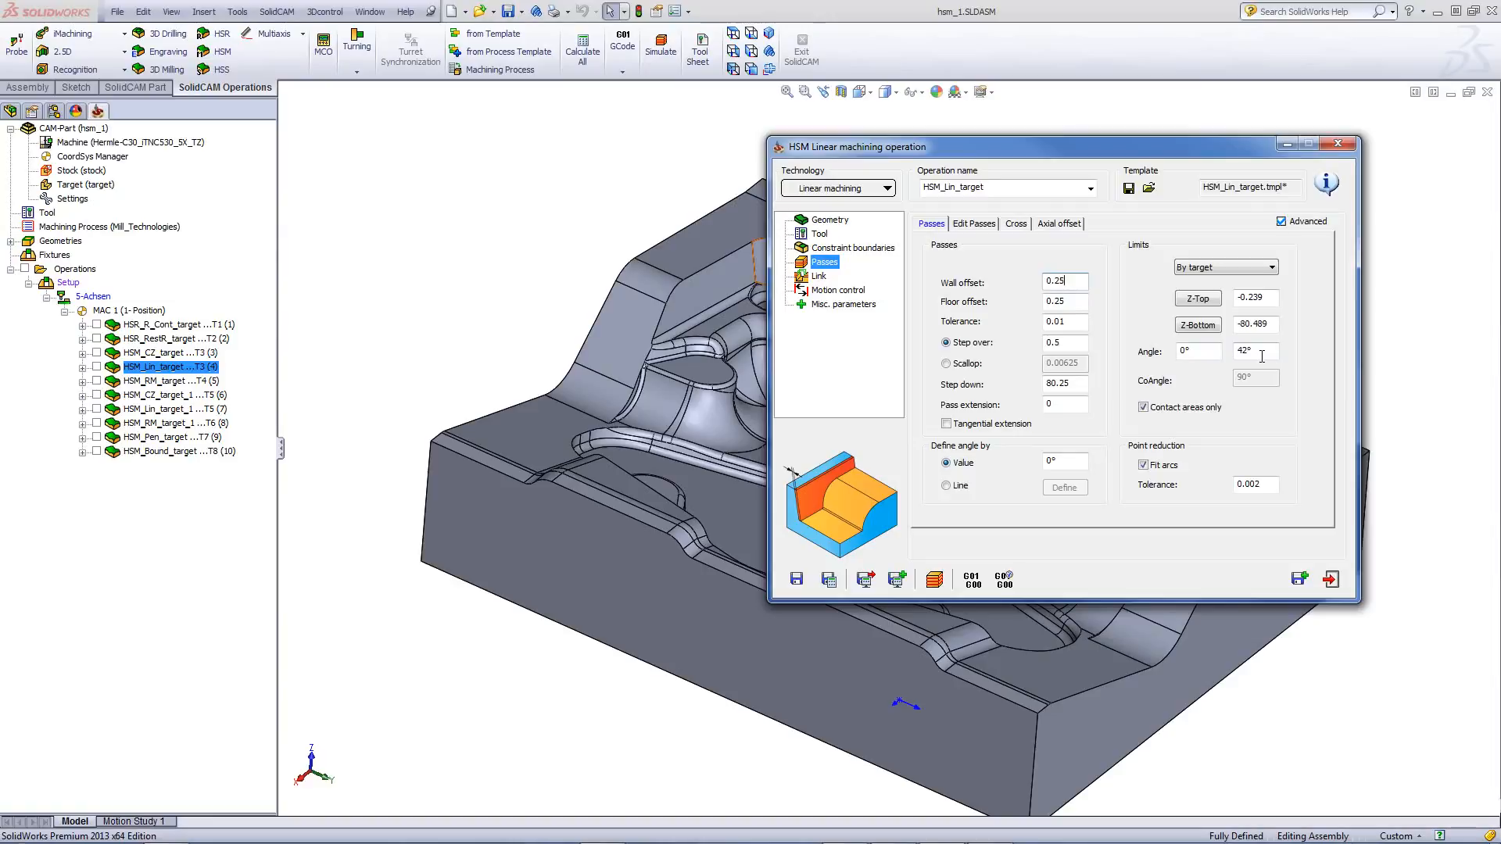
click(934, 580)
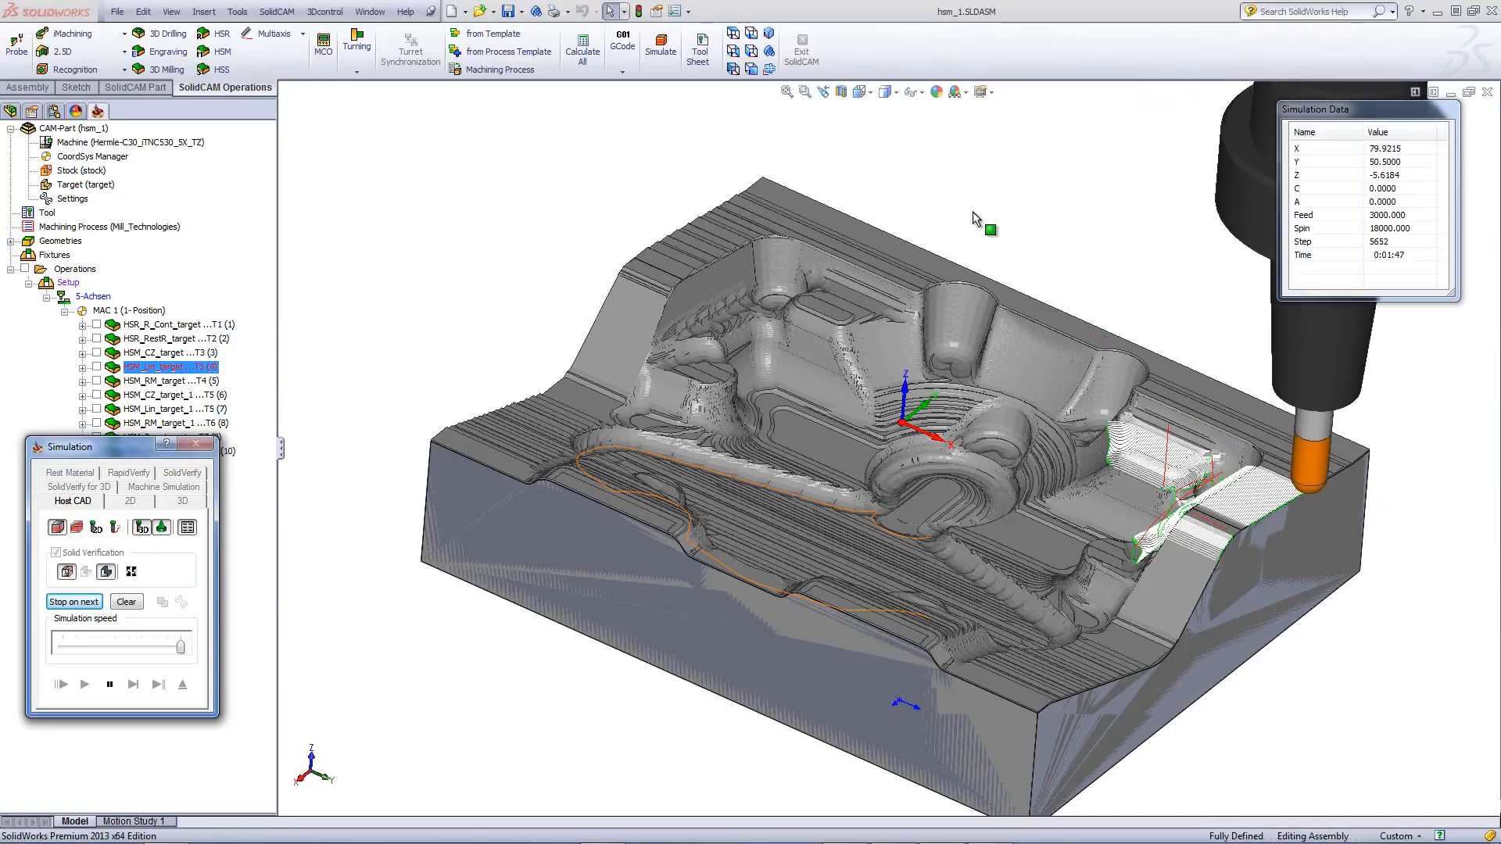
drag(1424, 117, 1429, 627)
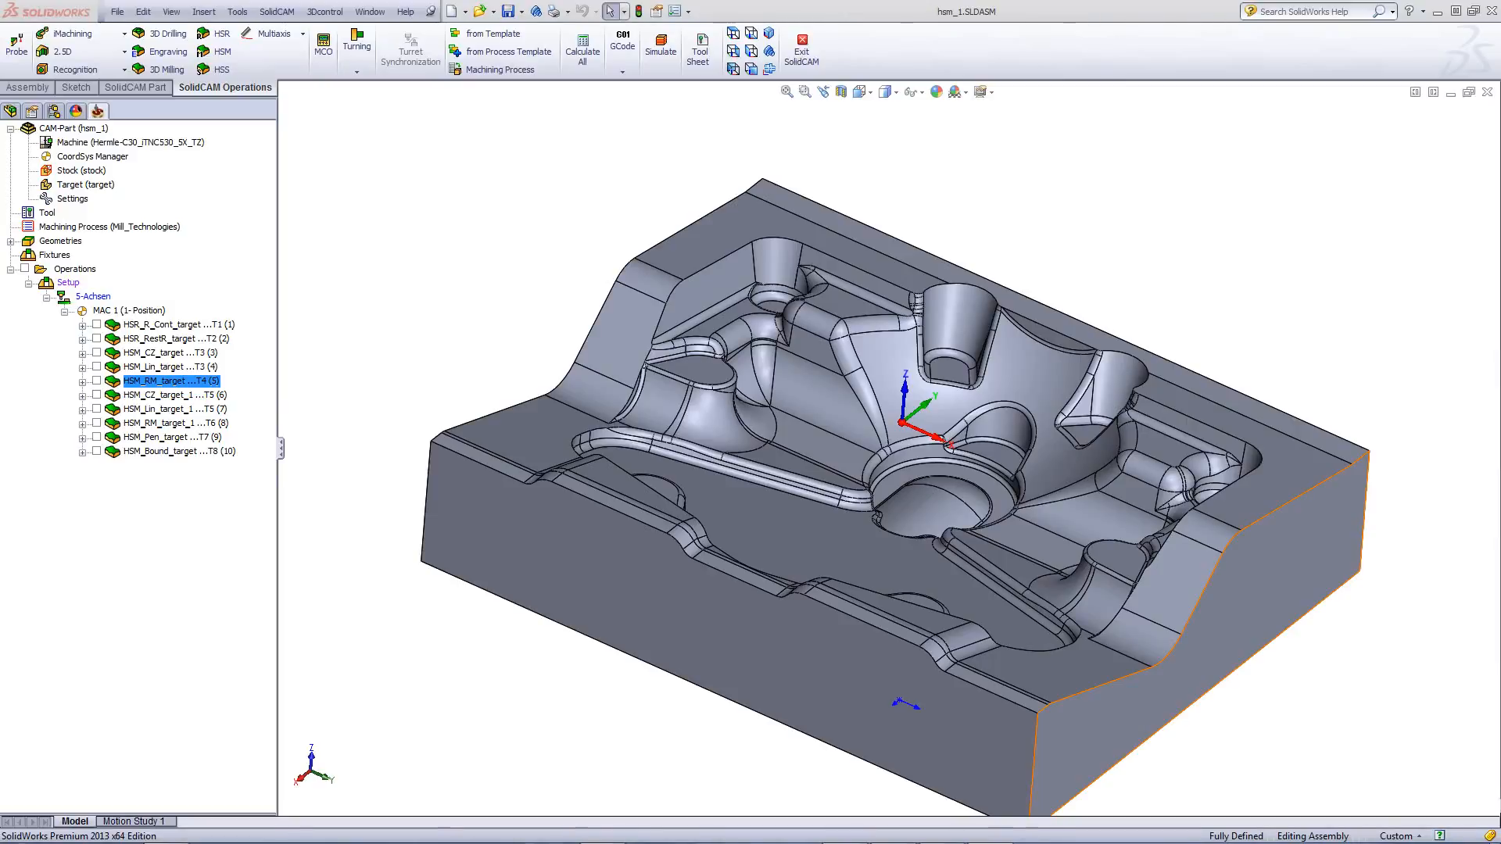
Step: Open the HSM_RM_target rest machining operation, review its tool, reference tool and passes settings, and run its simulation without solid verification
double_click(189, 382)
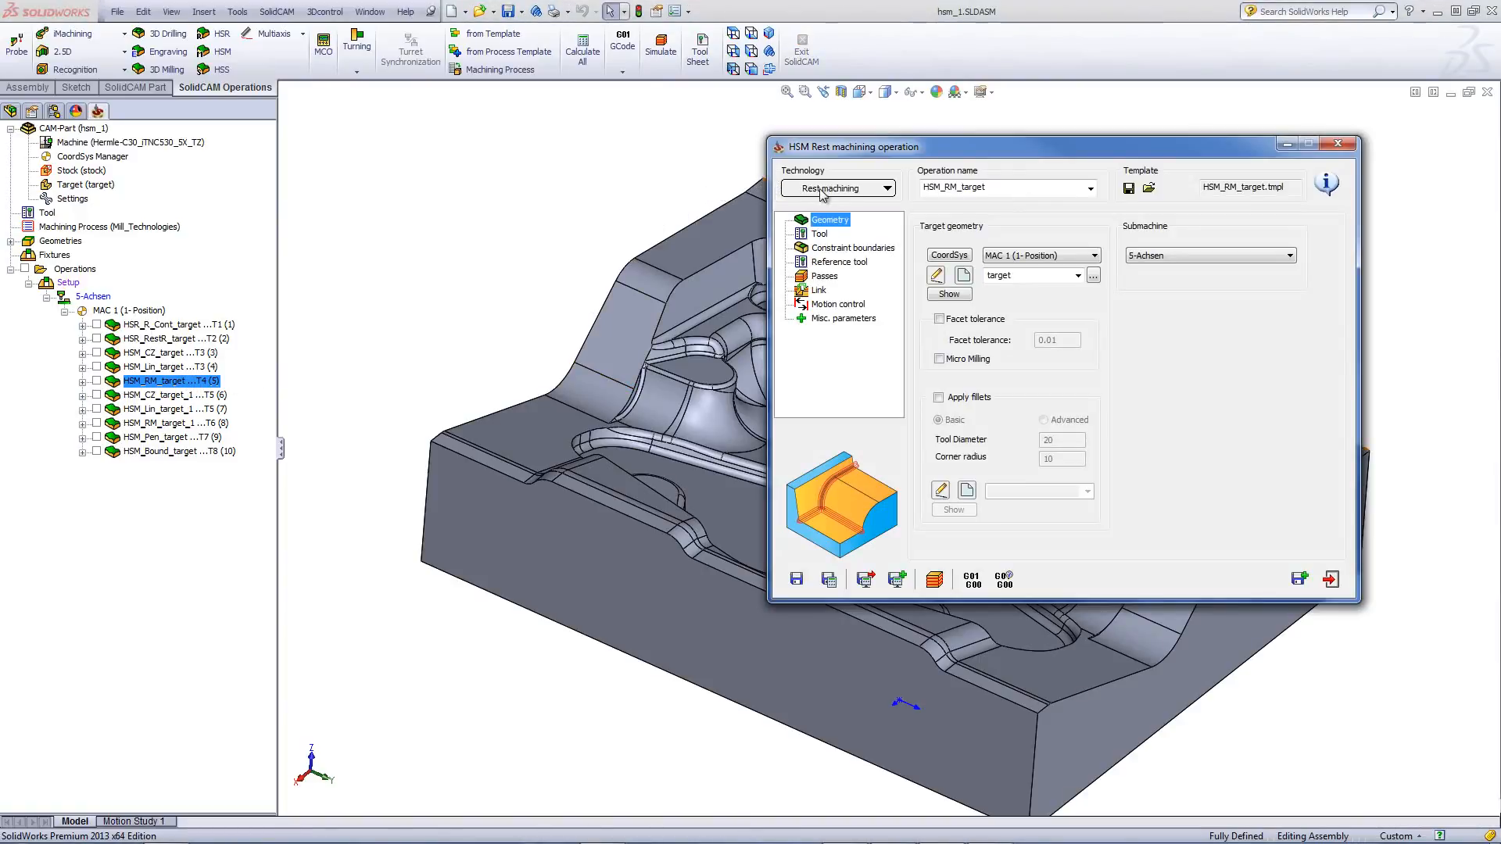
click(819, 233)
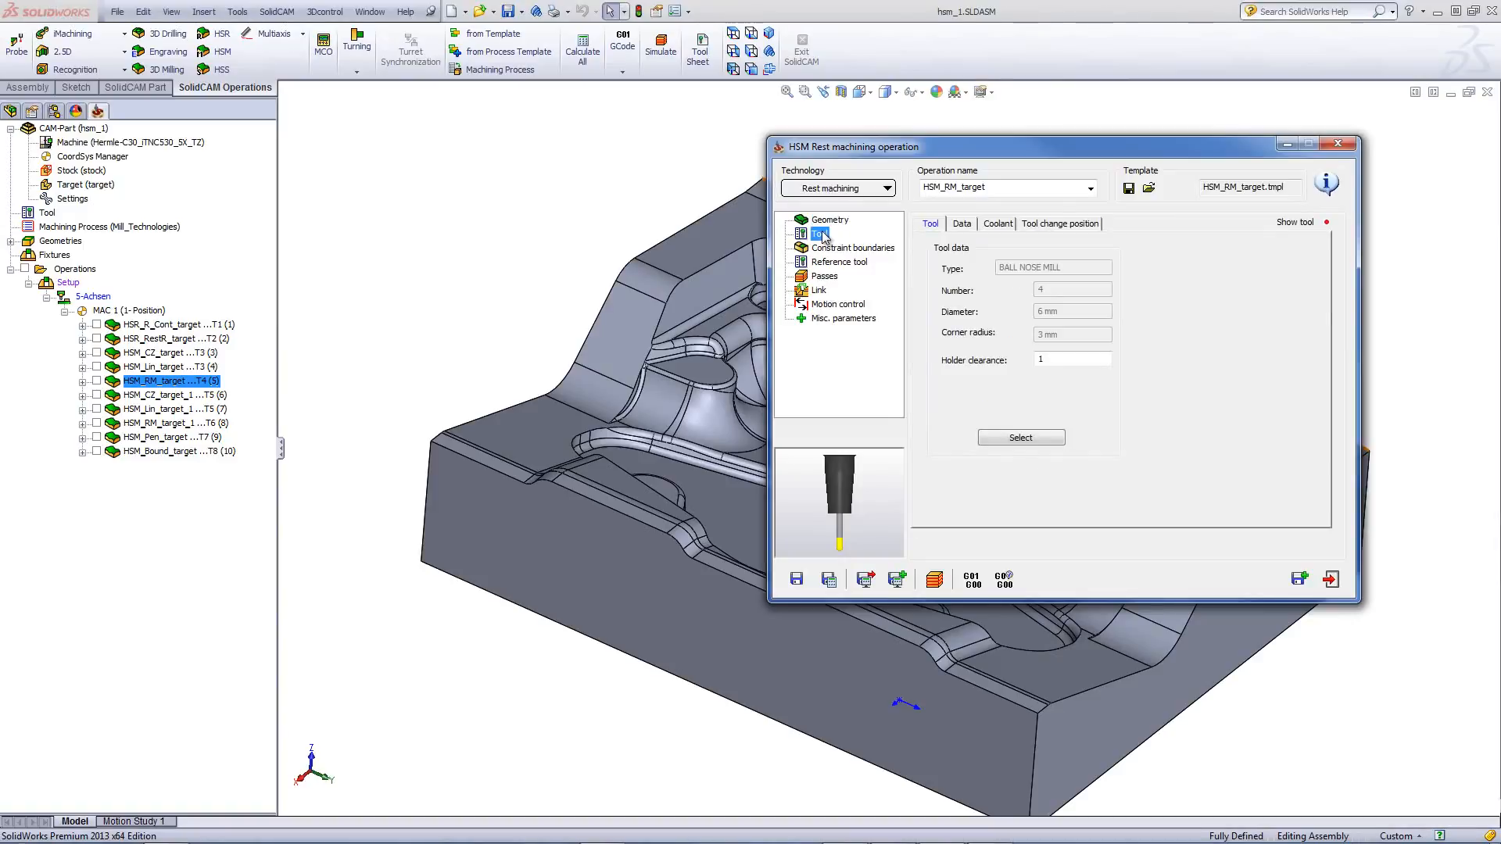
click(849, 268)
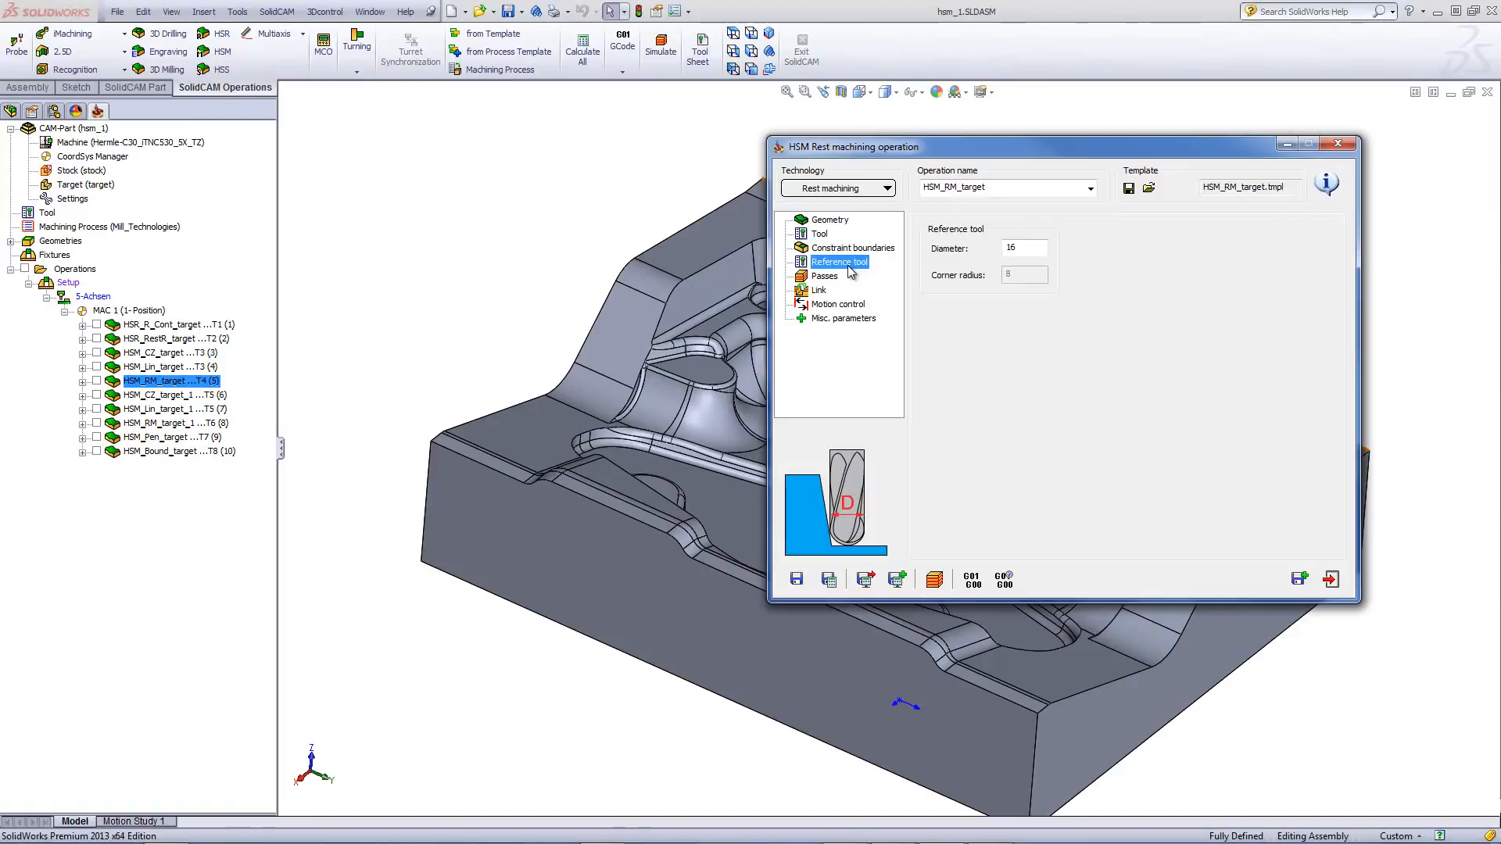
click(824, 276)
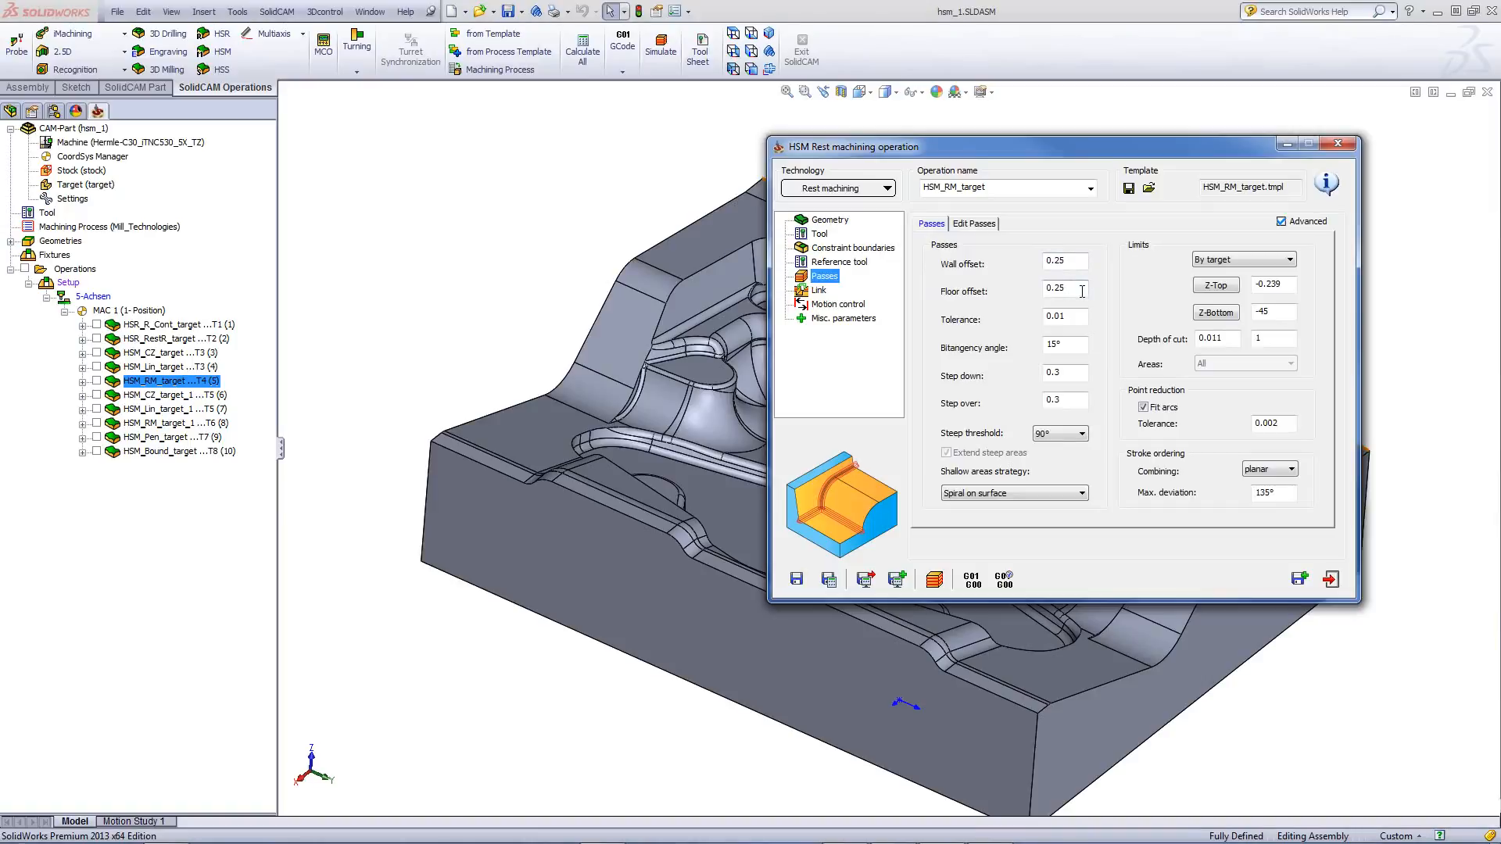
click(932, 577)
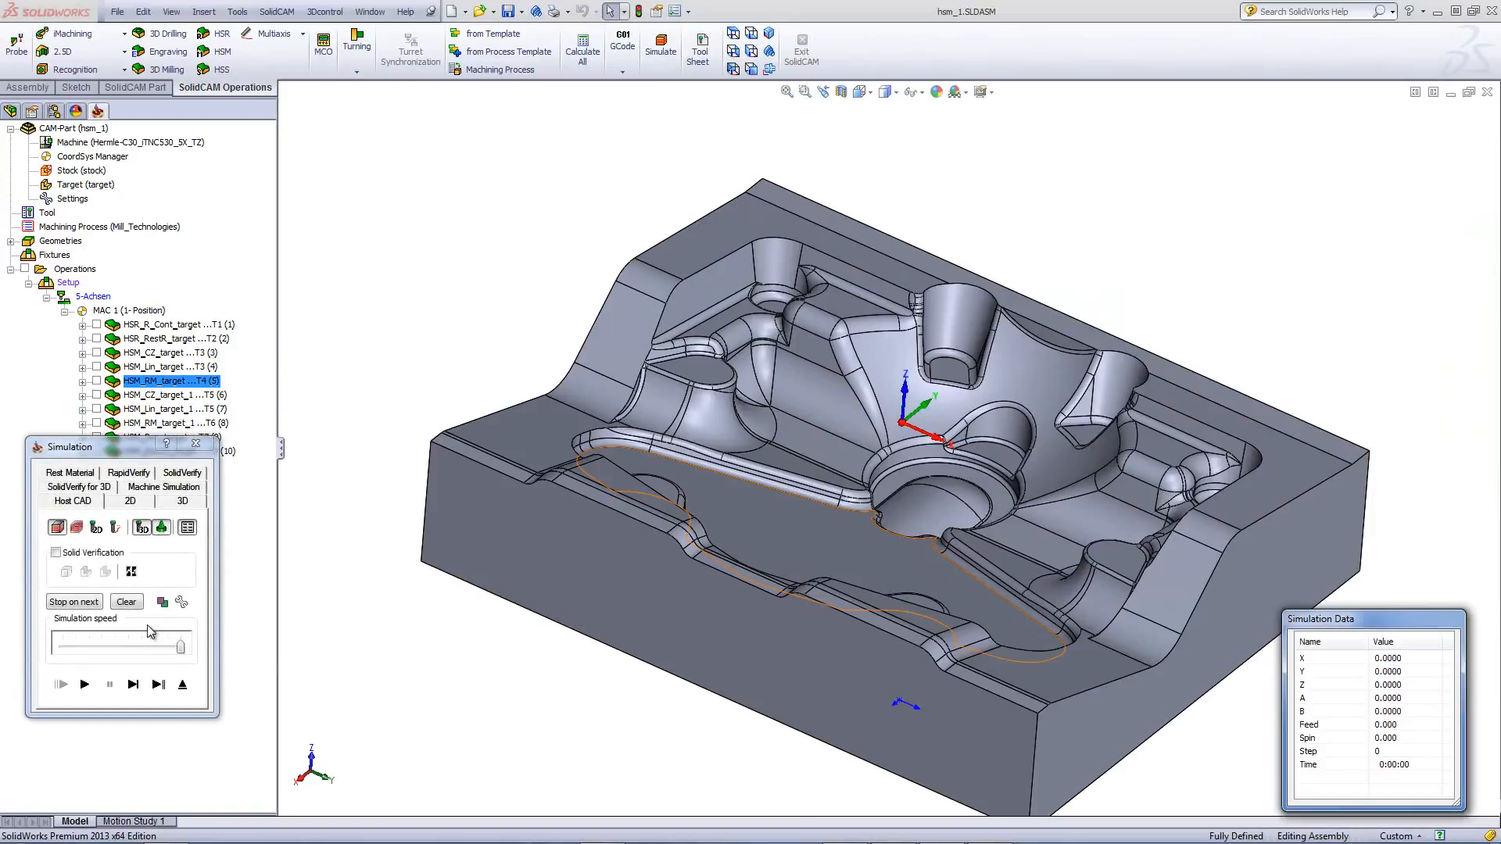
click(84, 686)
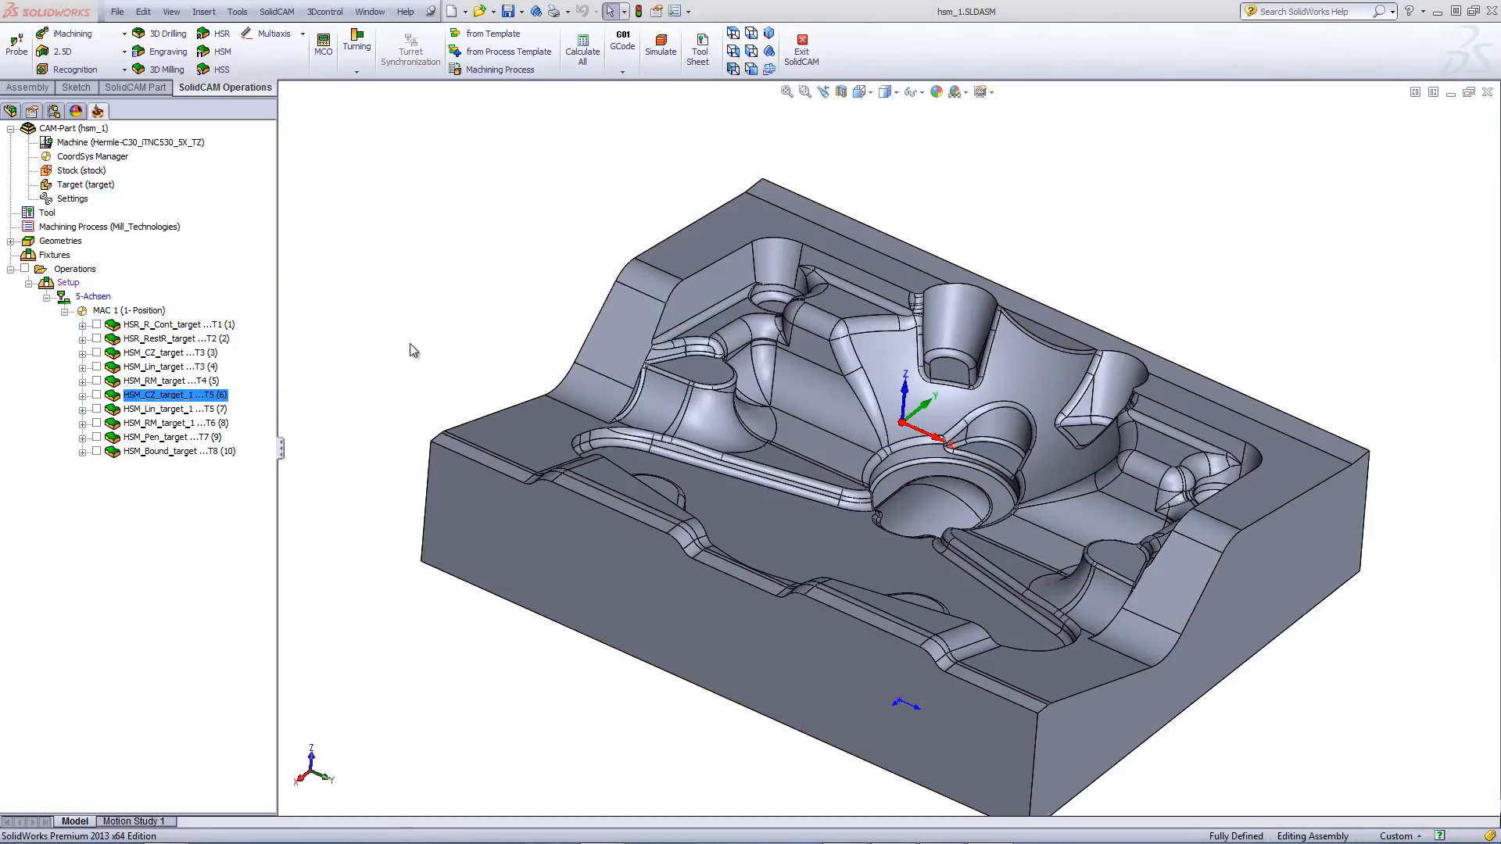
Step: Open the HSM_CZ_target_1 Constant Z operation, check its tool, and apply basic fillets with tool diameter 9 and corner radius 4.5
double_click(212, 395)
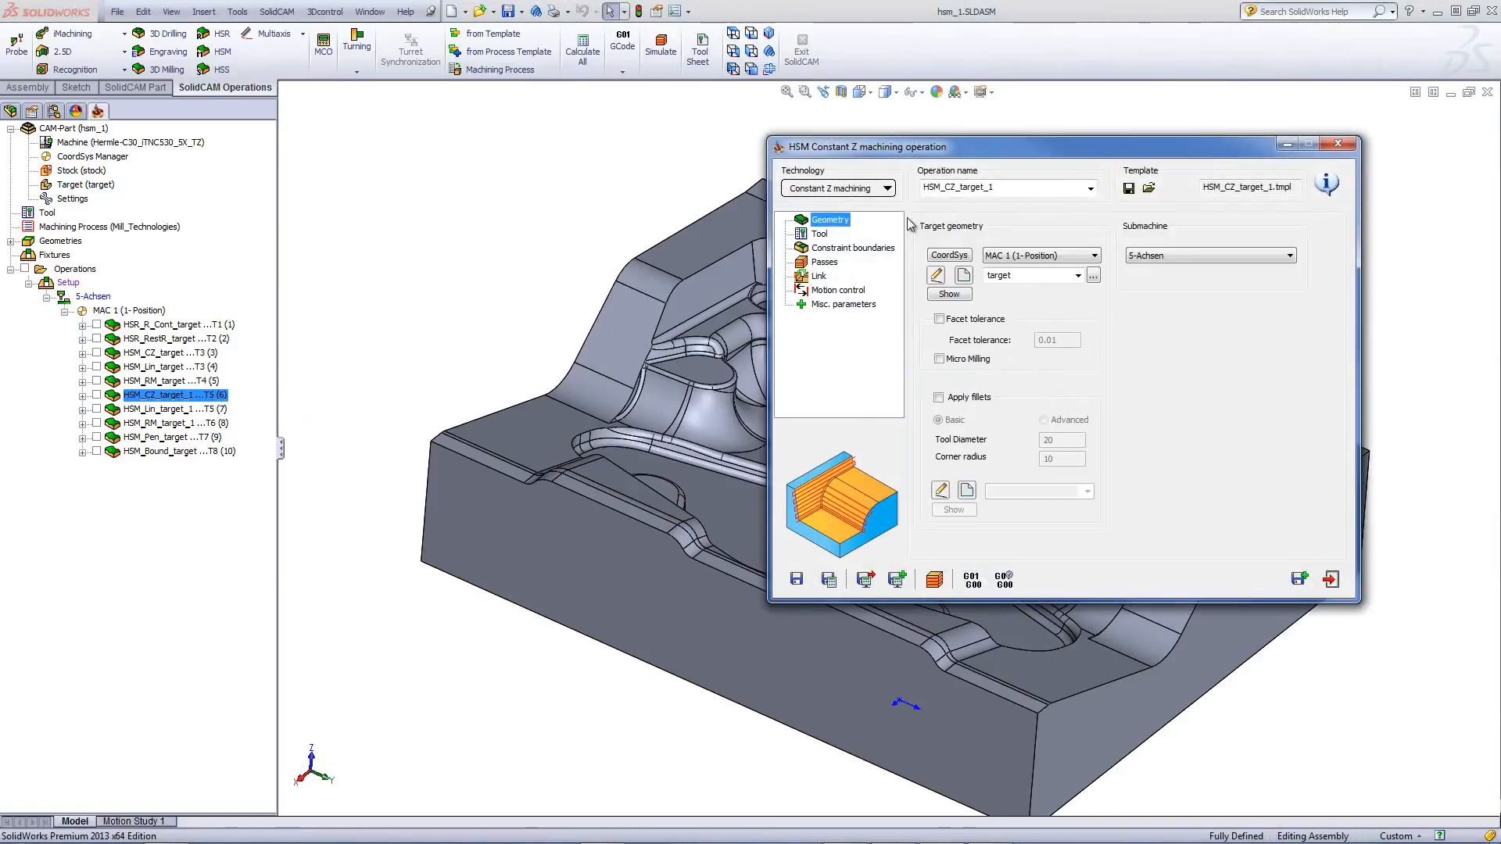
click(821, 234)
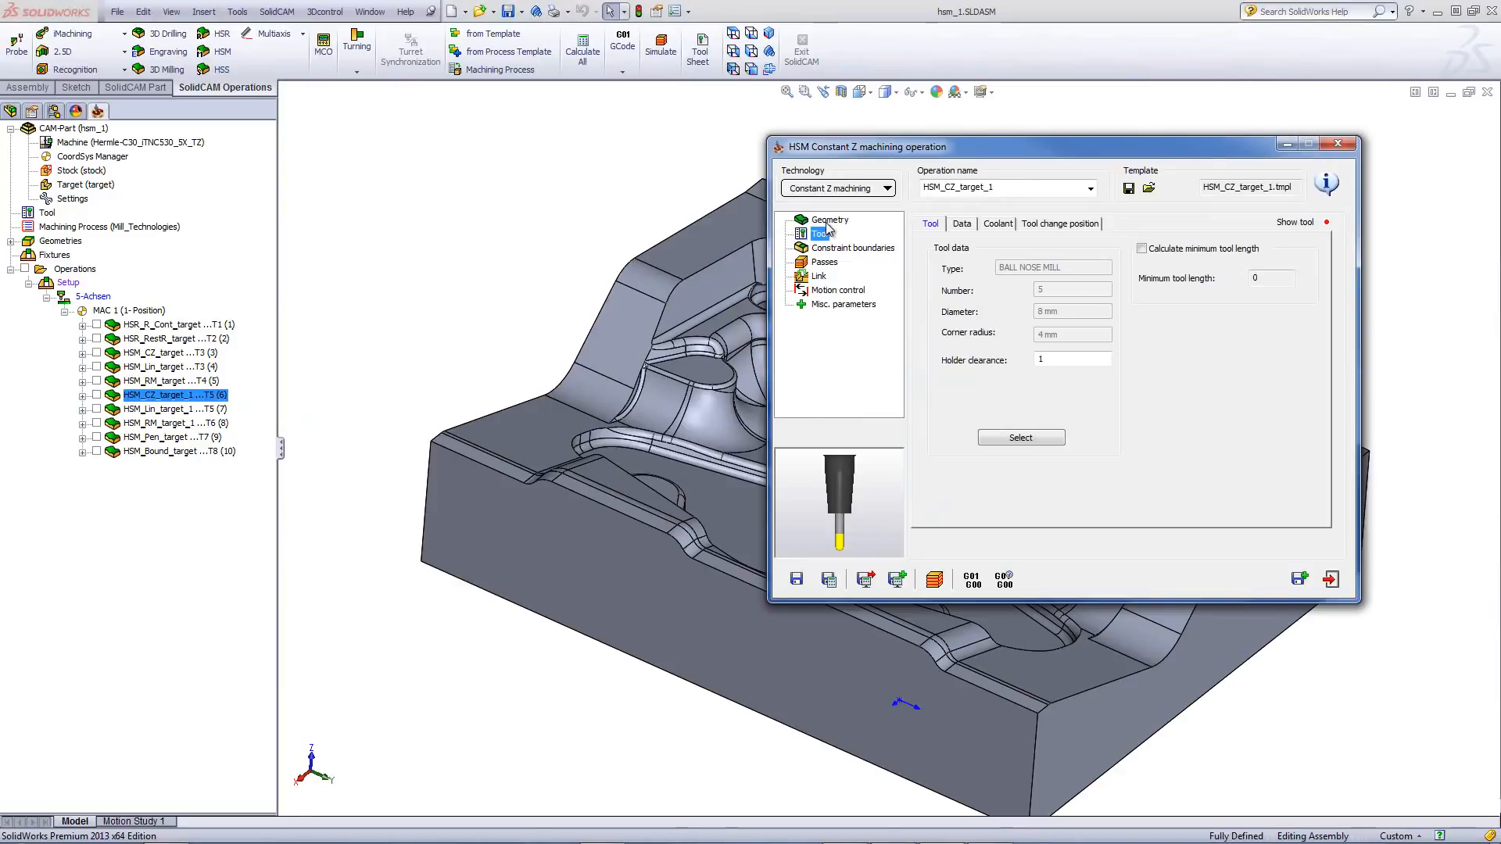
click(829, 220)
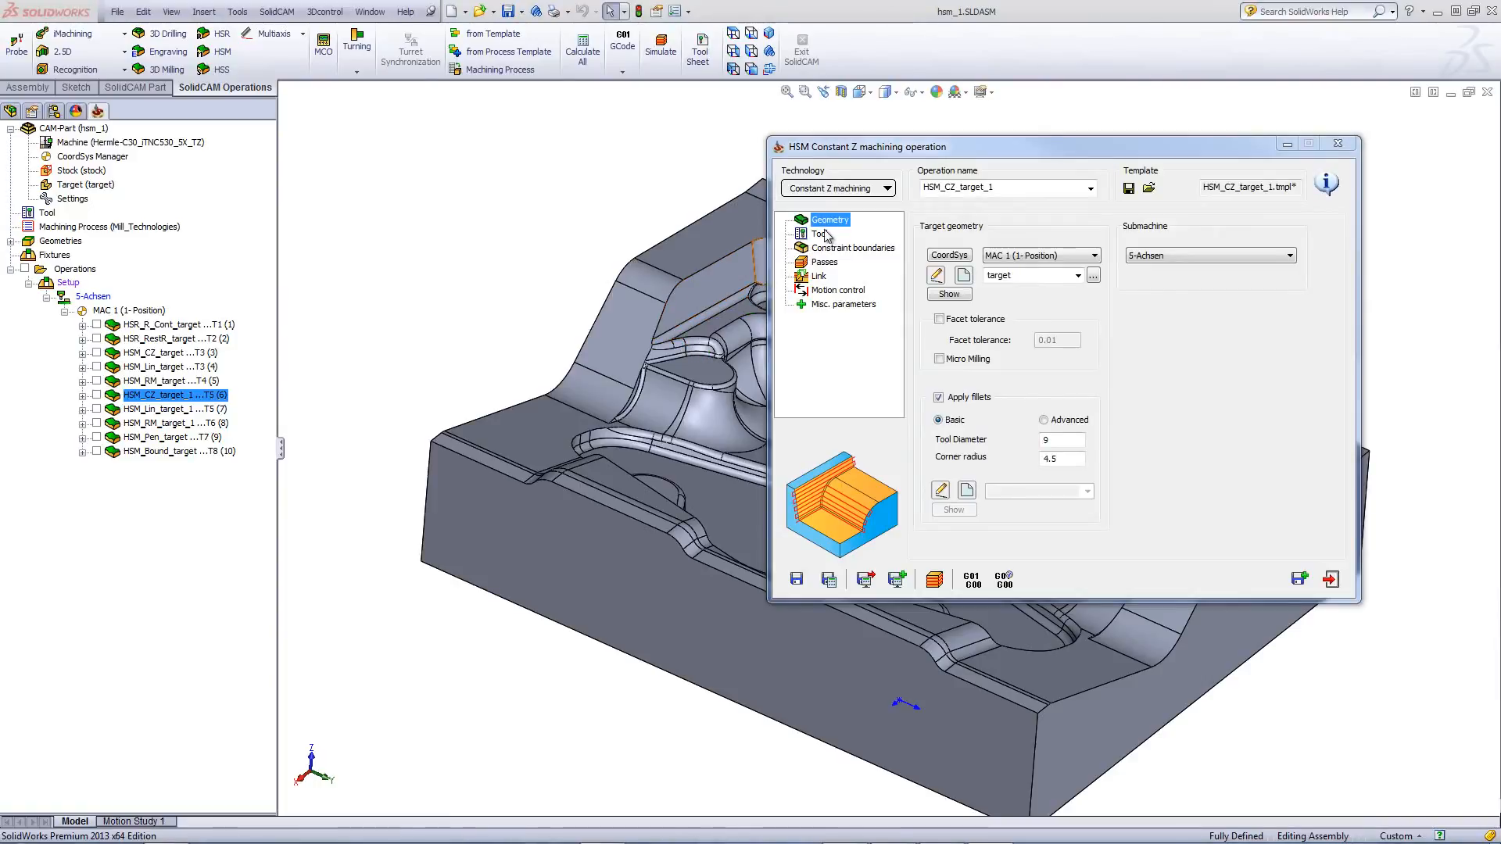
Step: Review the passes settings and angle limits of the HSM_CZ_target_1 Constant Z operation and run its simulation
click(825, 262)
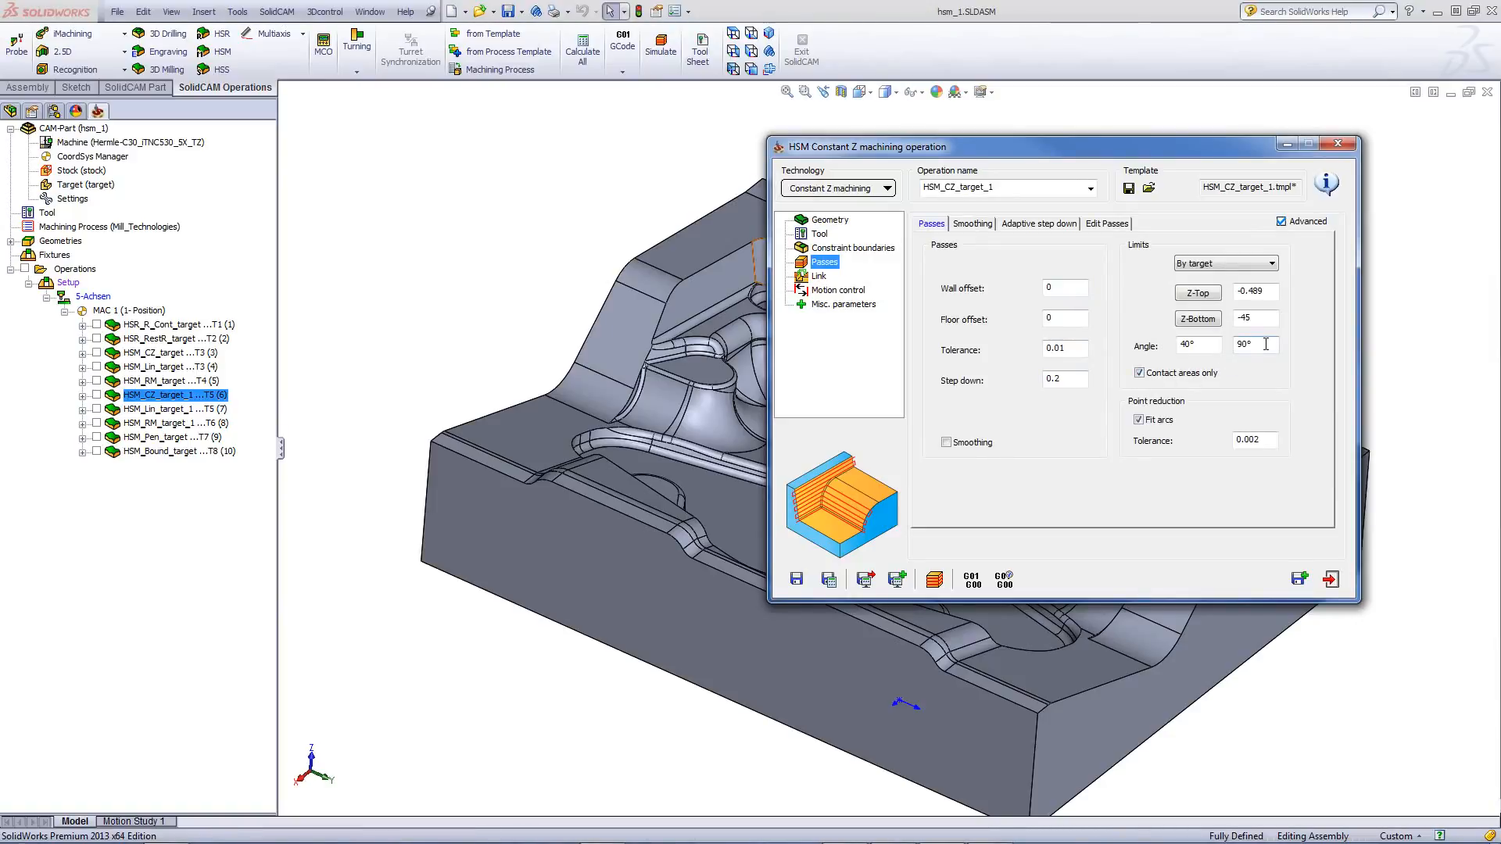
click(934, 579)
click(85, 684)
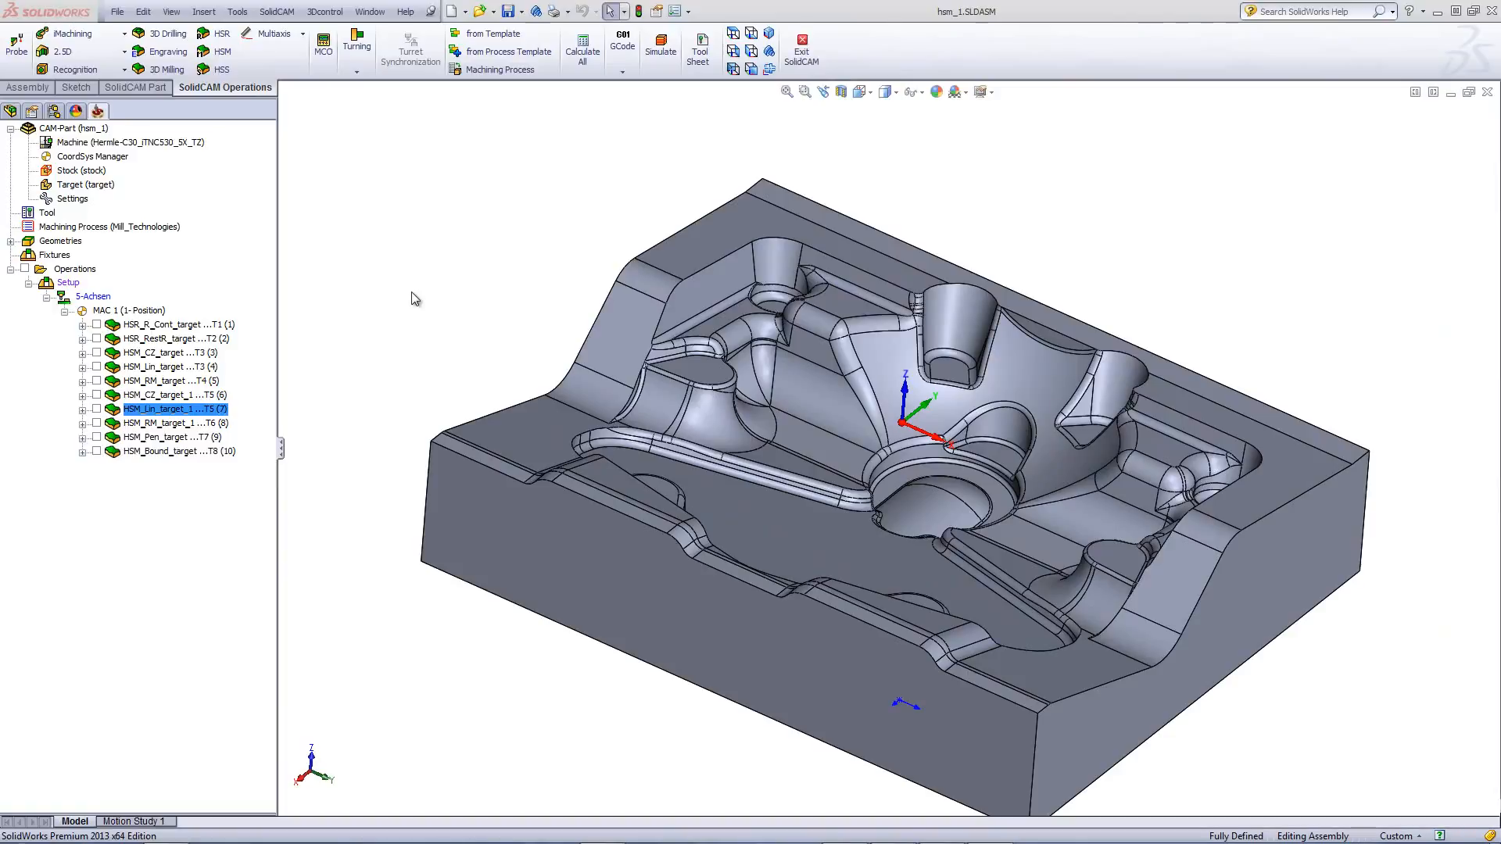
Step: Review the geometry, tool, wall offset and angle limits of the HSM_Lin_target_1 linear operation and simulate it
double_click(170, 413)
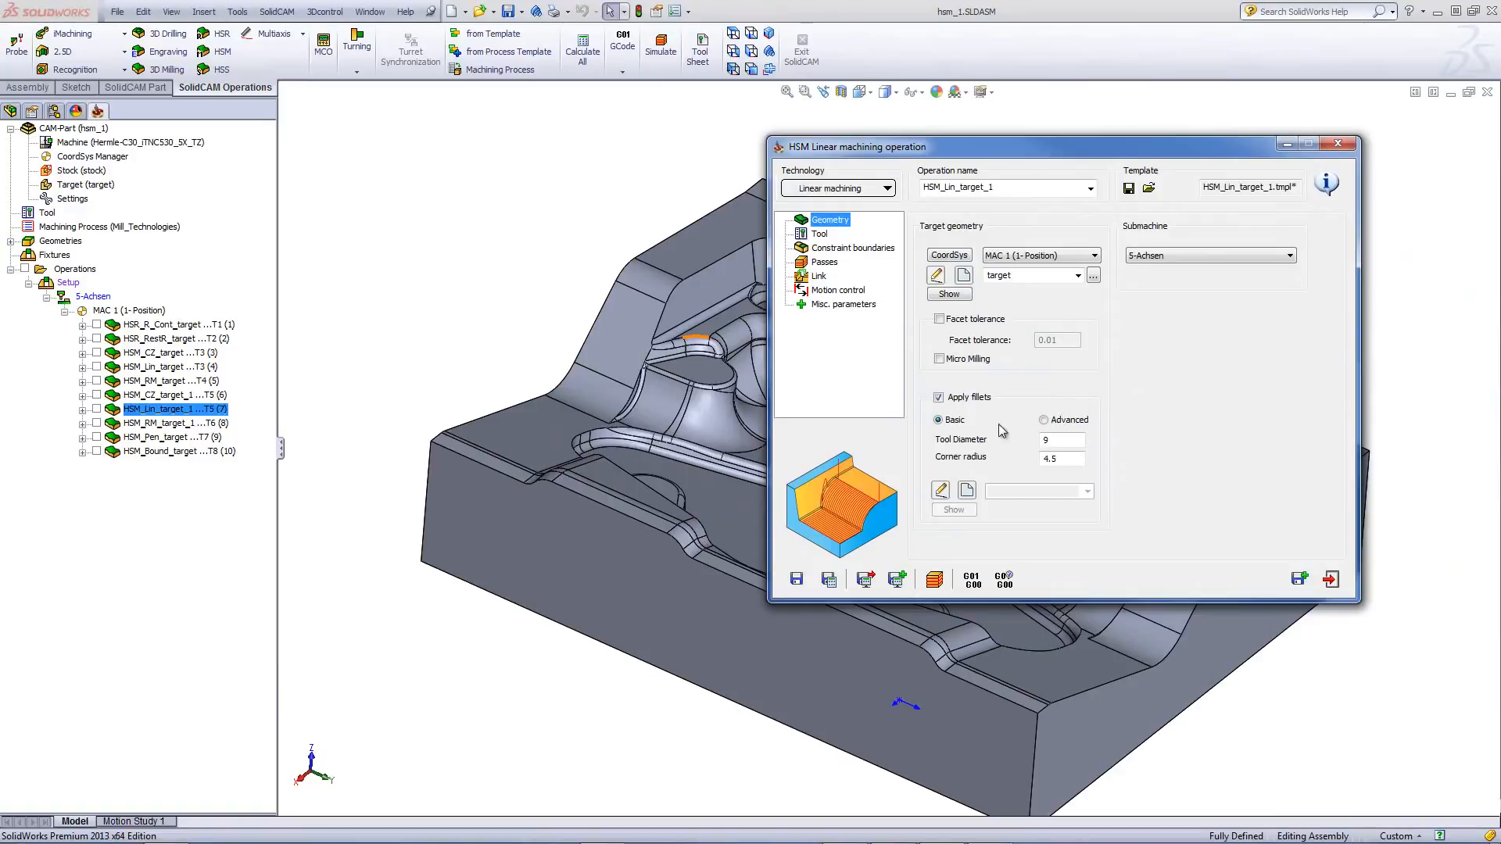
click(817, 236)
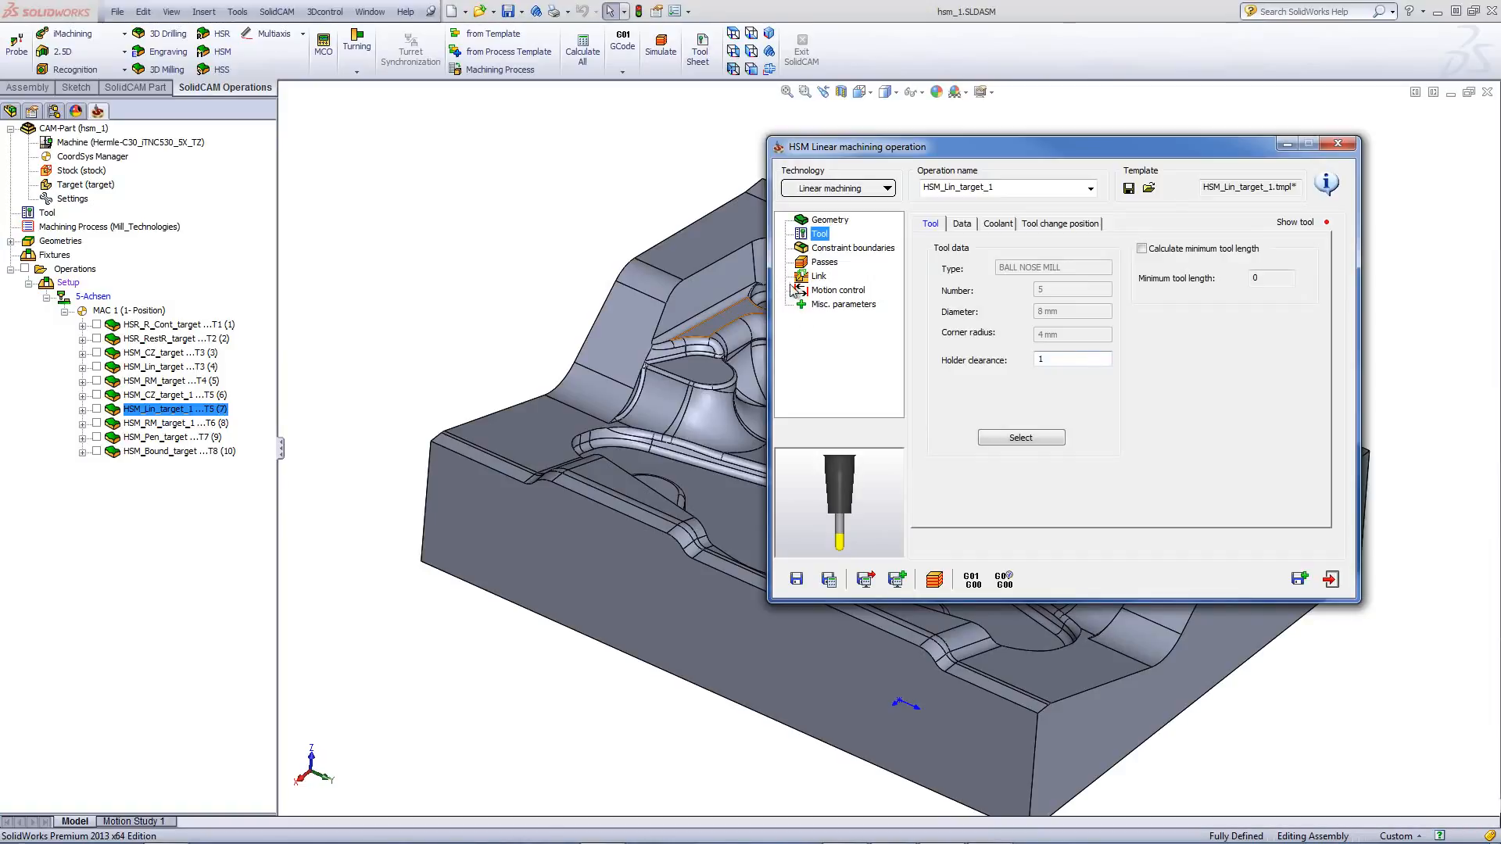
click(823, 263)
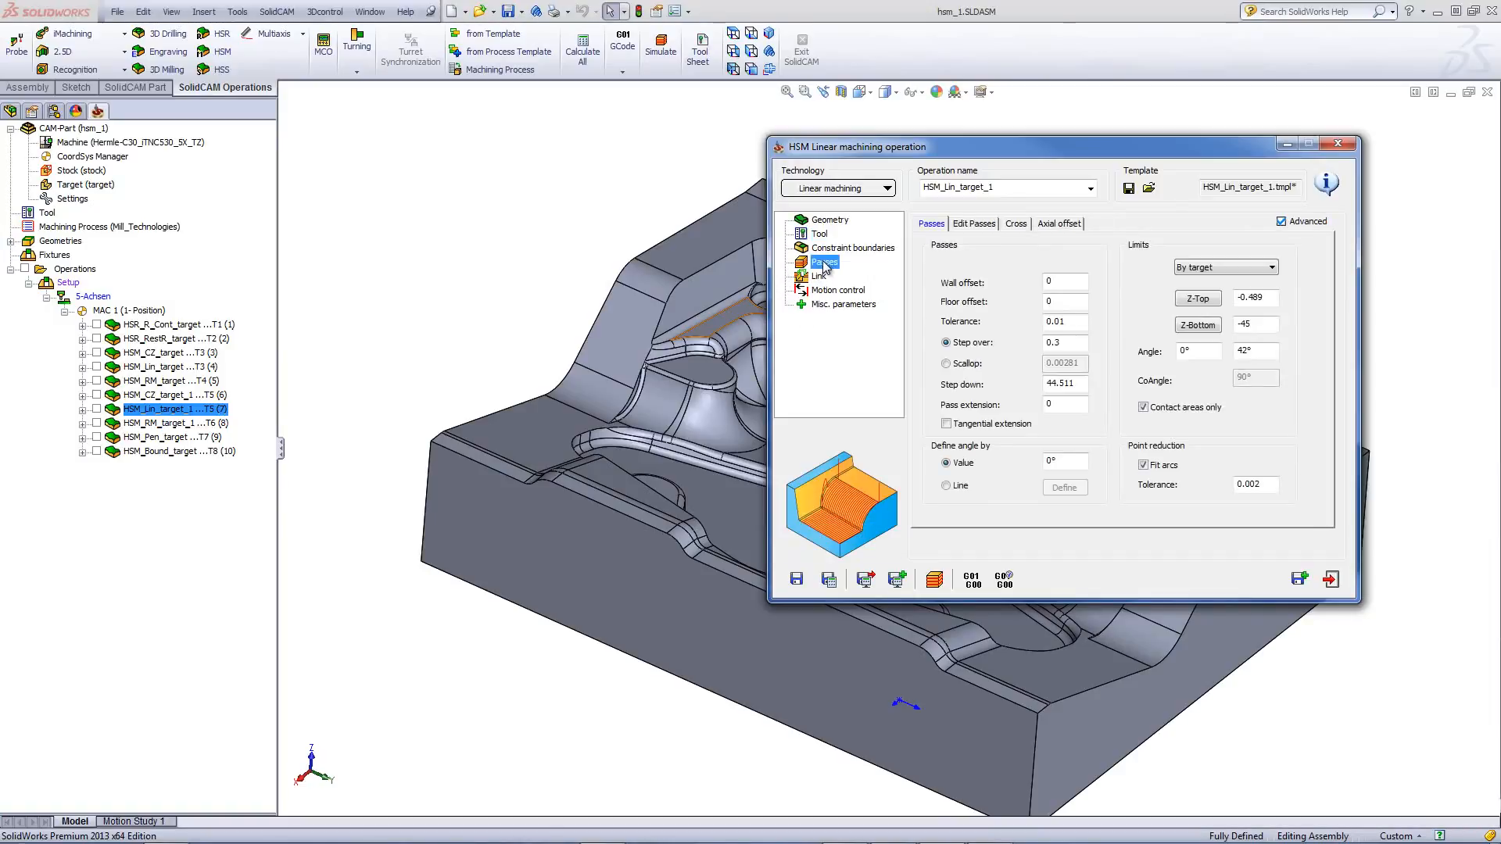
click(1066, 280)
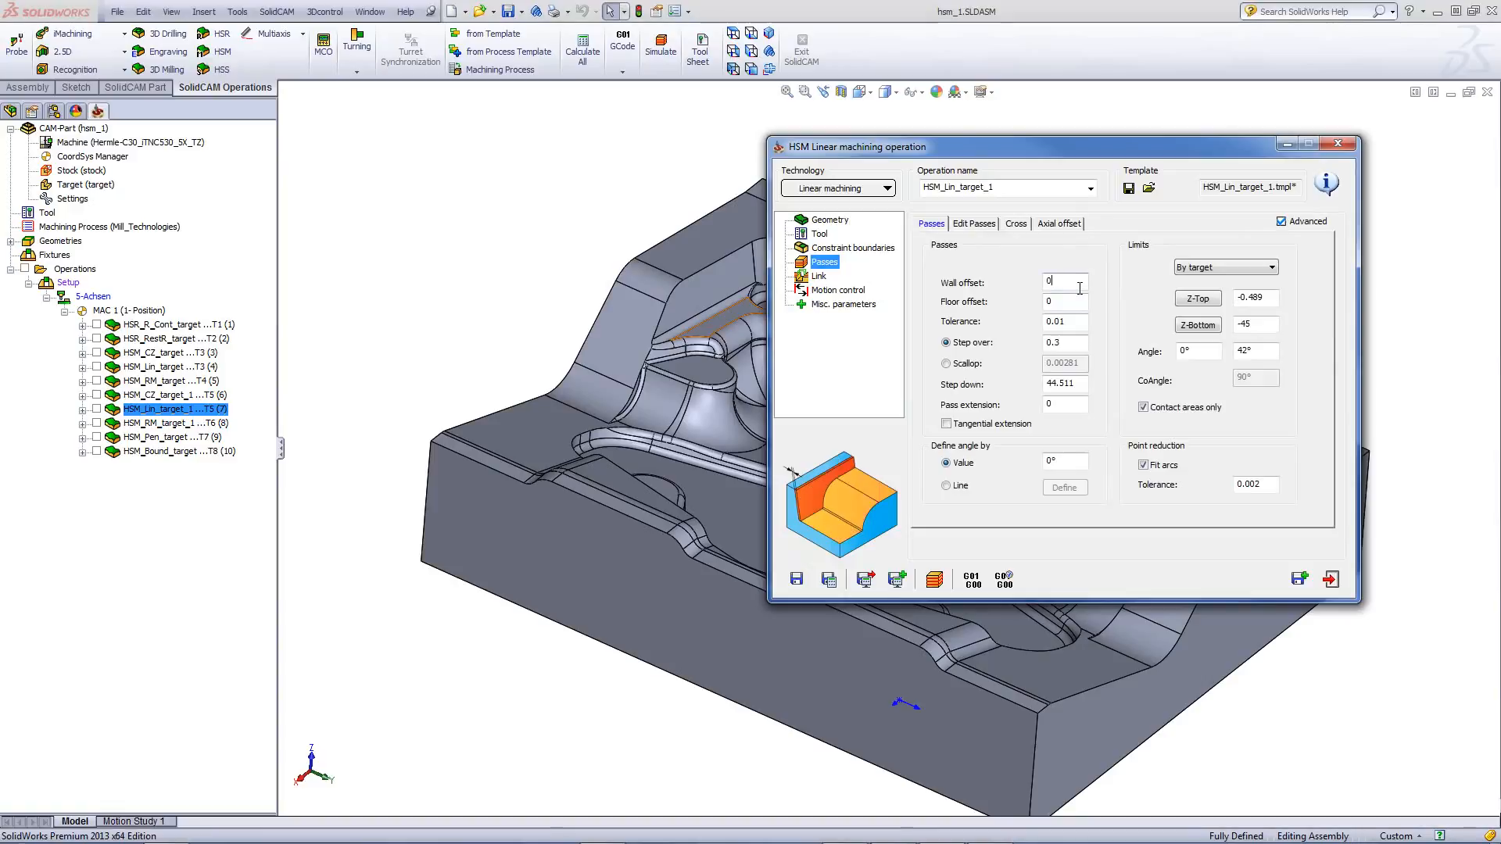
click(1197, 349)
click(1271, 351)
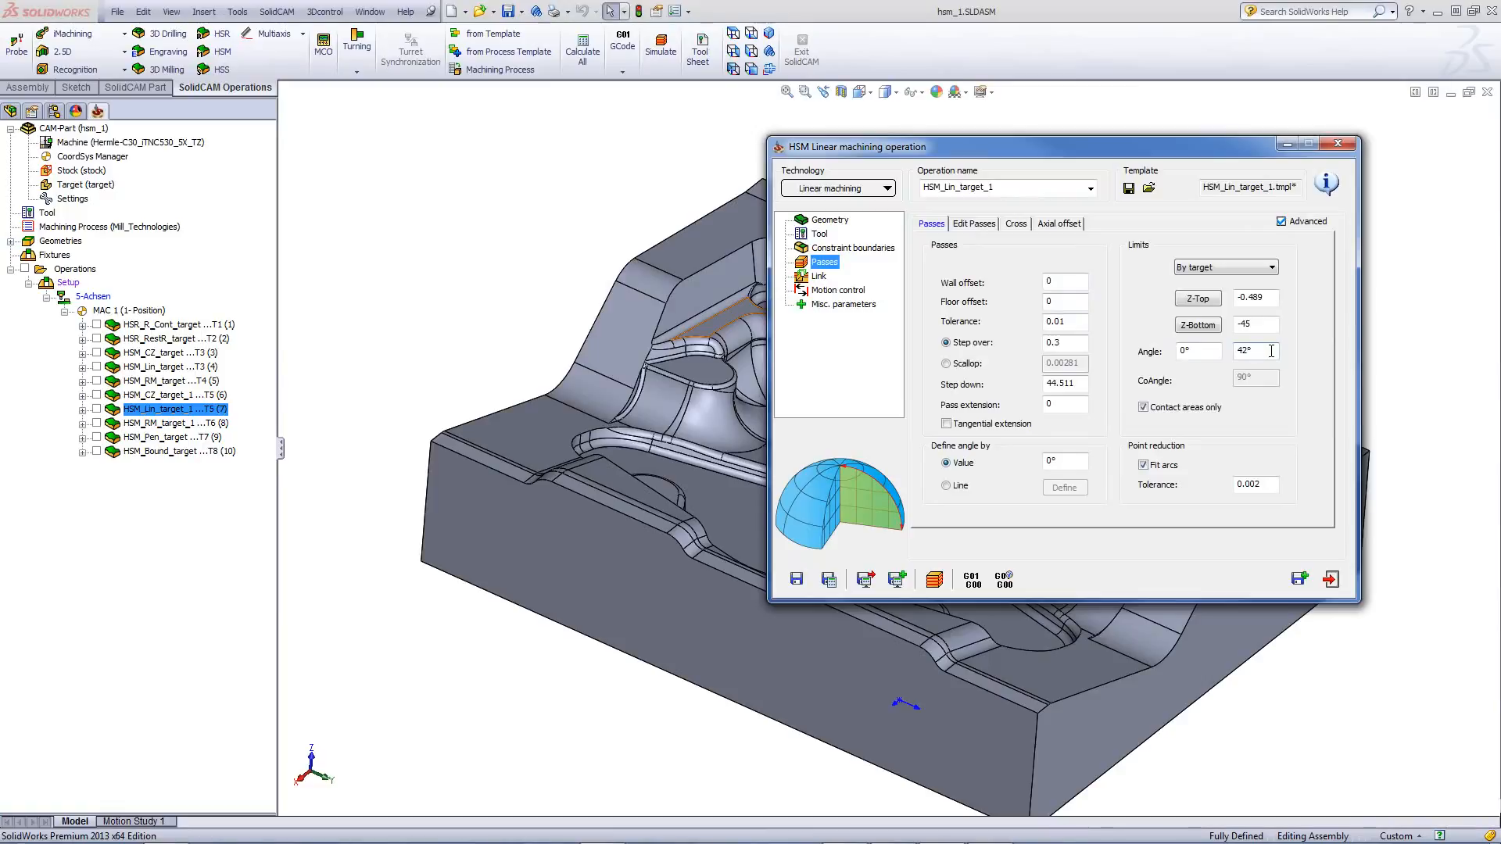
click(934, 579)
click(84, 684)
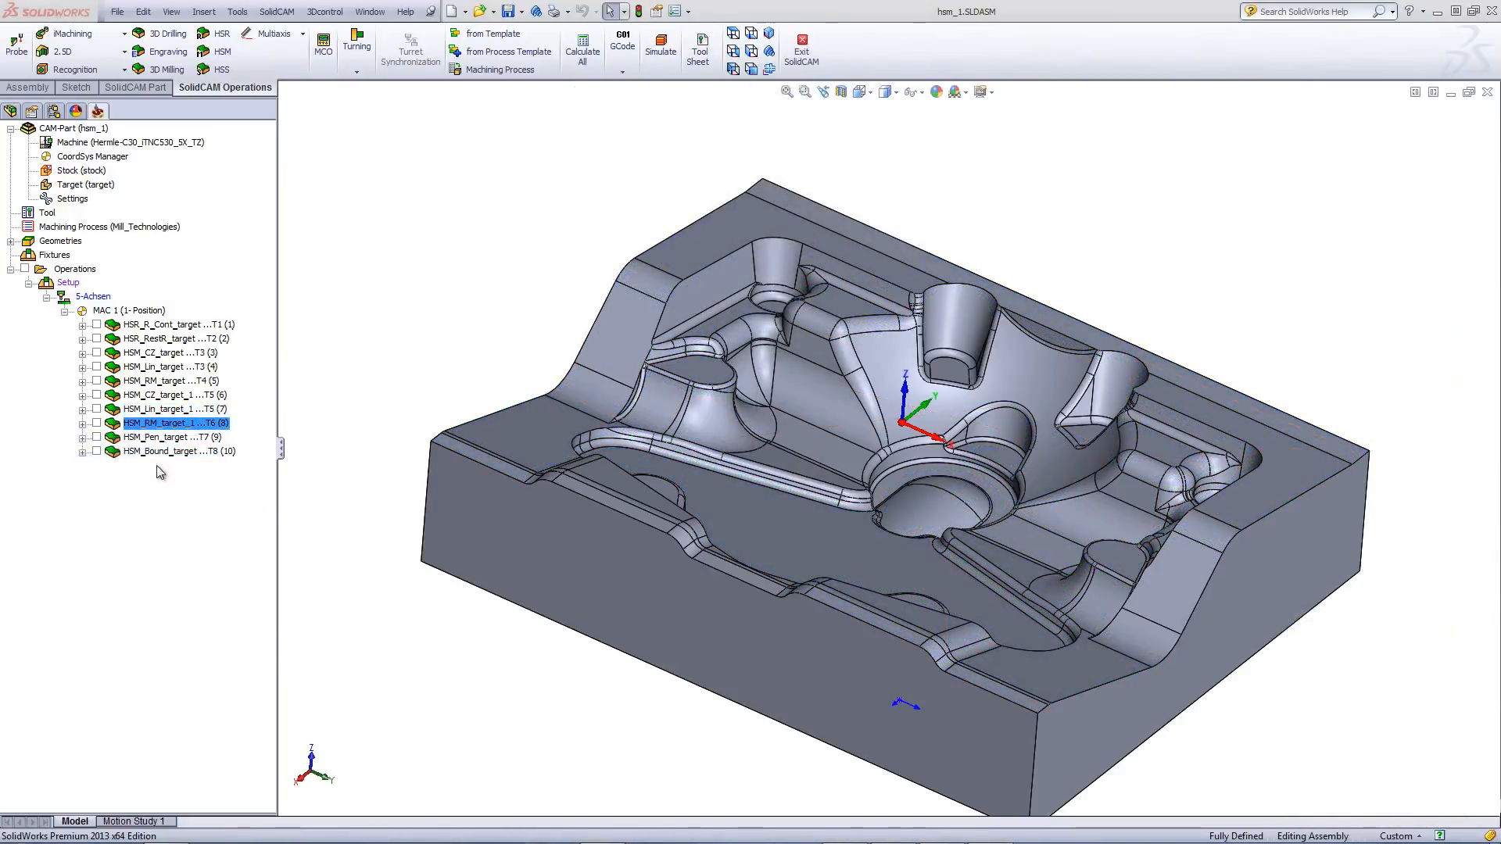
Step: Review the tool, reference tool and passes settings of the HSM_RM_target_1 rest machining operation and run its simulation
double_click(168, 429)
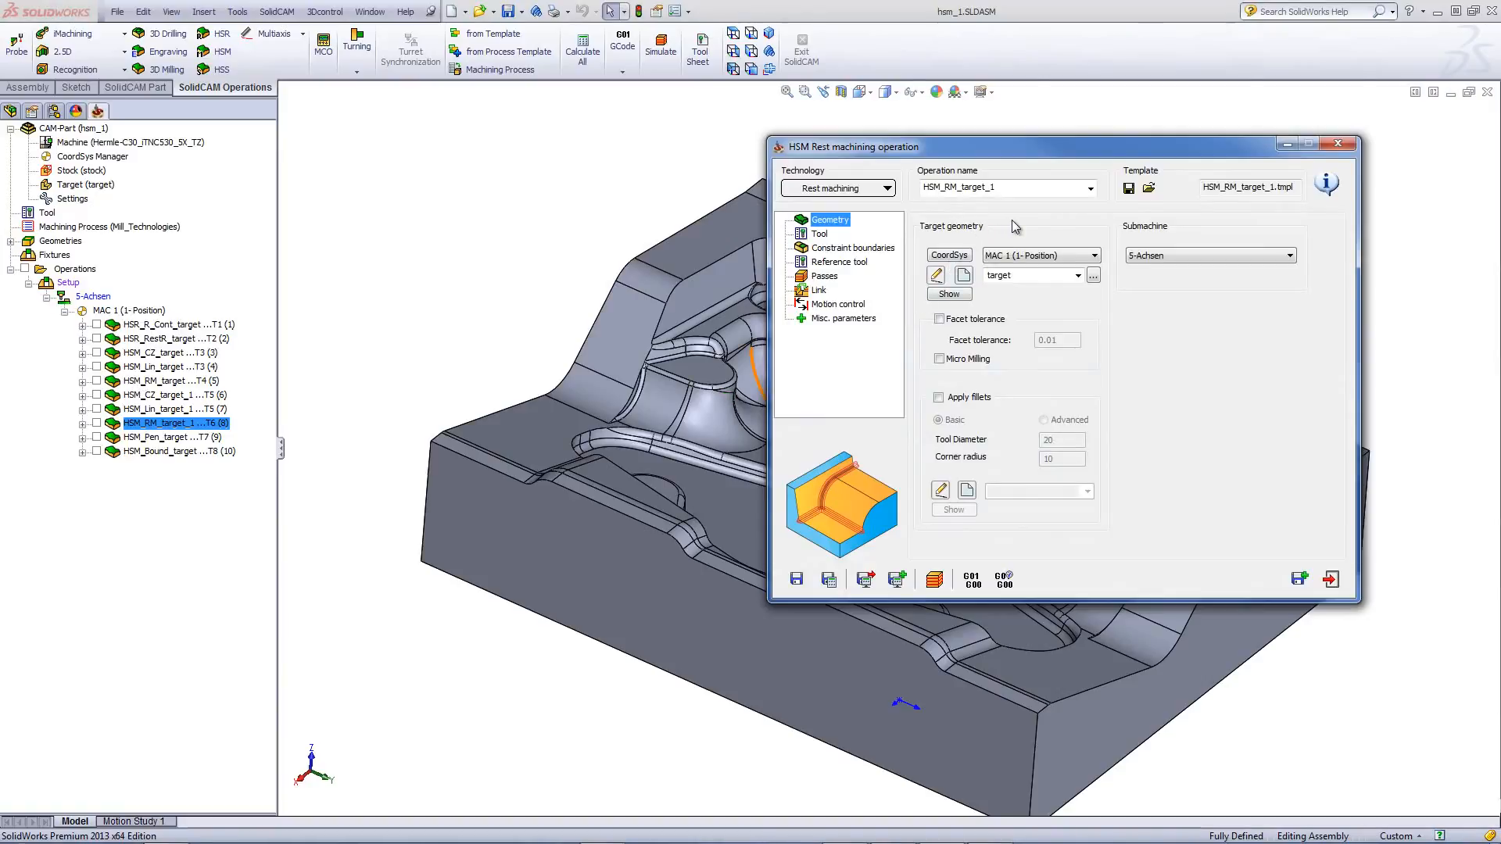
click(819, 235)
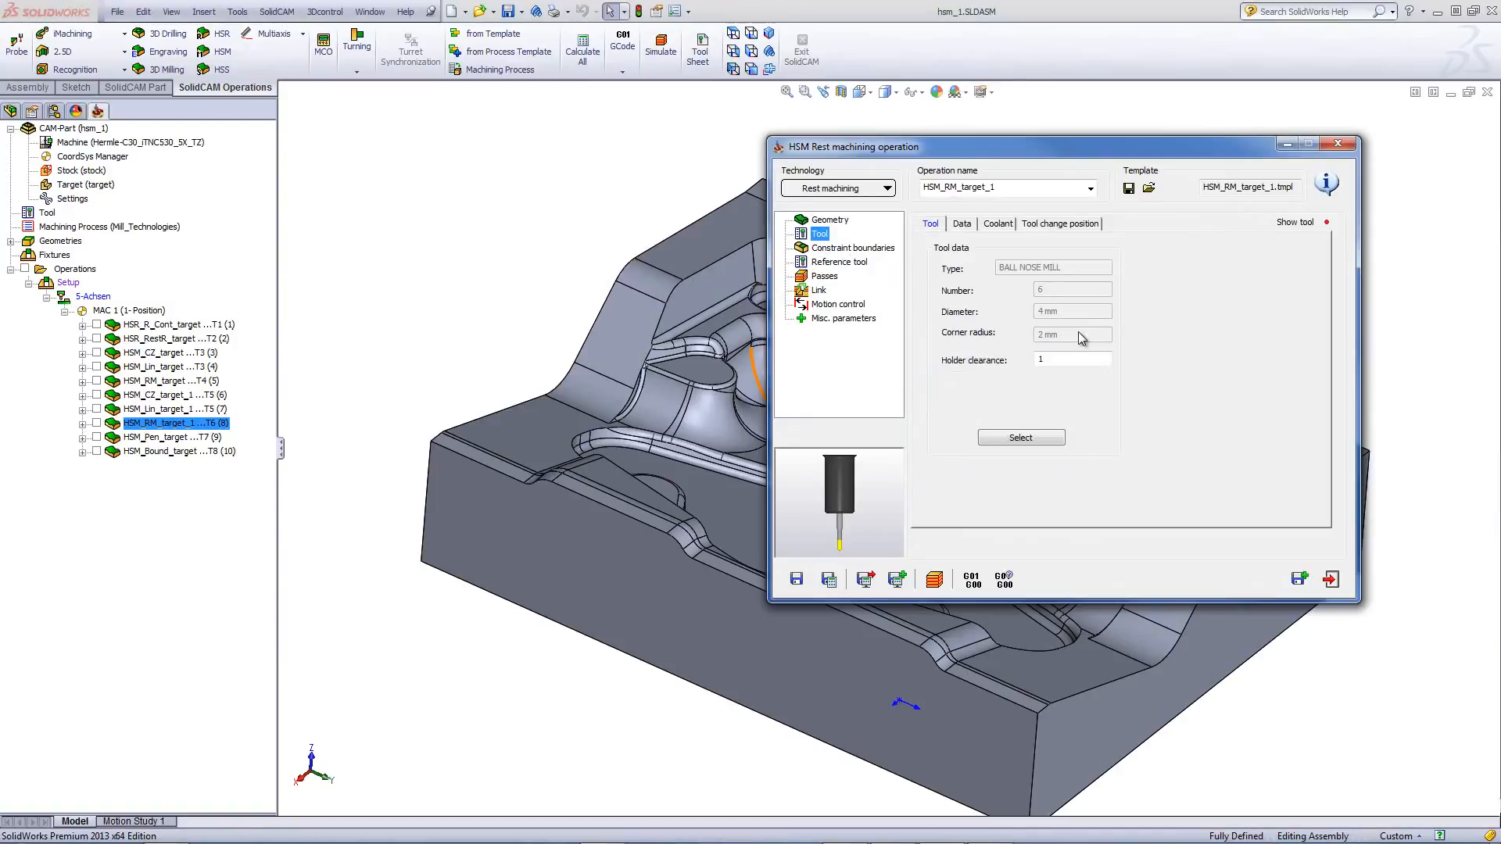
click(847, 264)
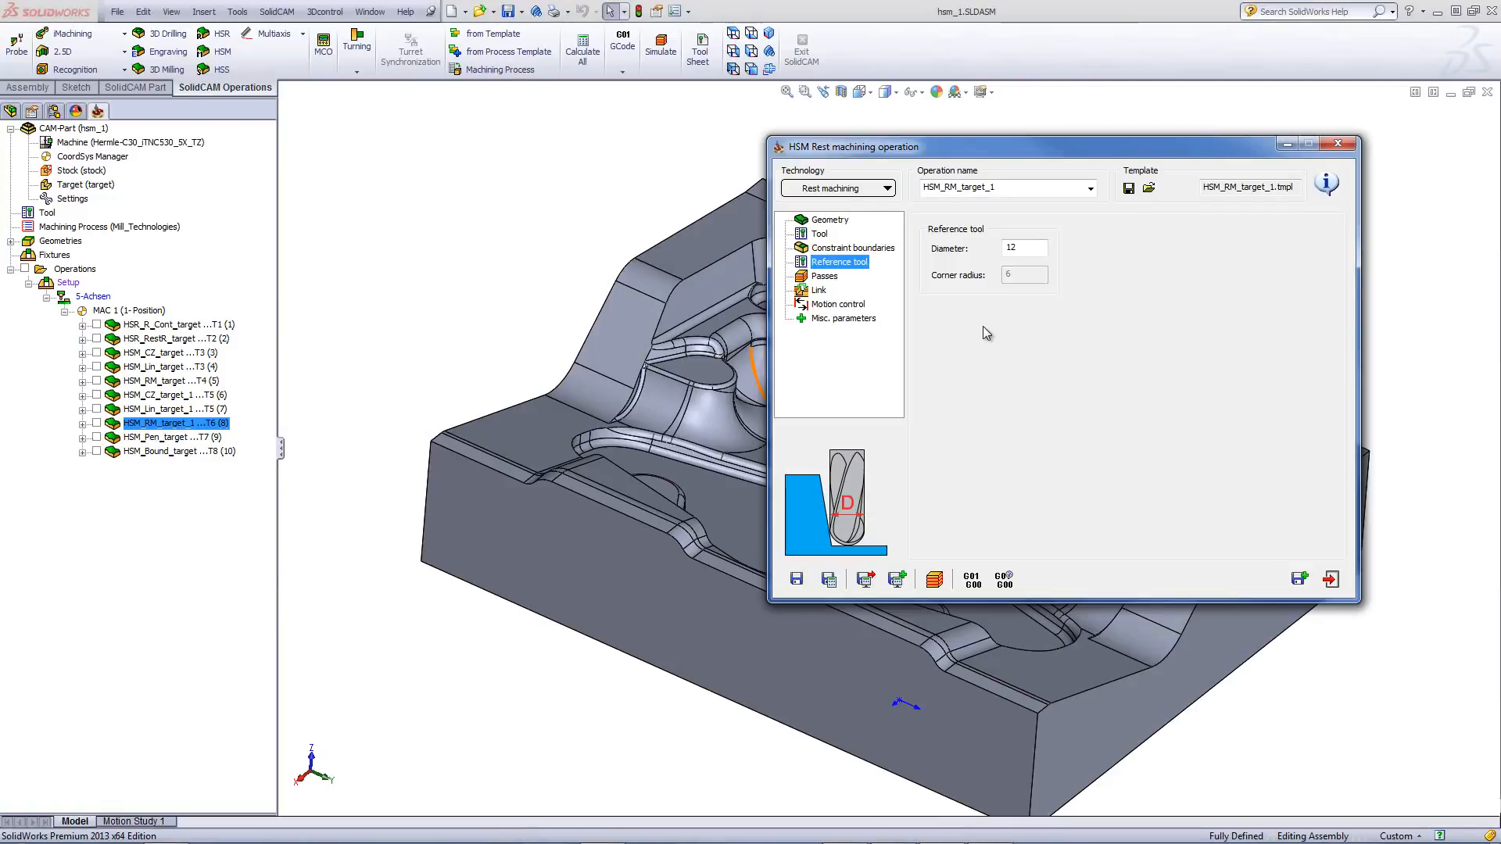
click(824, 276)
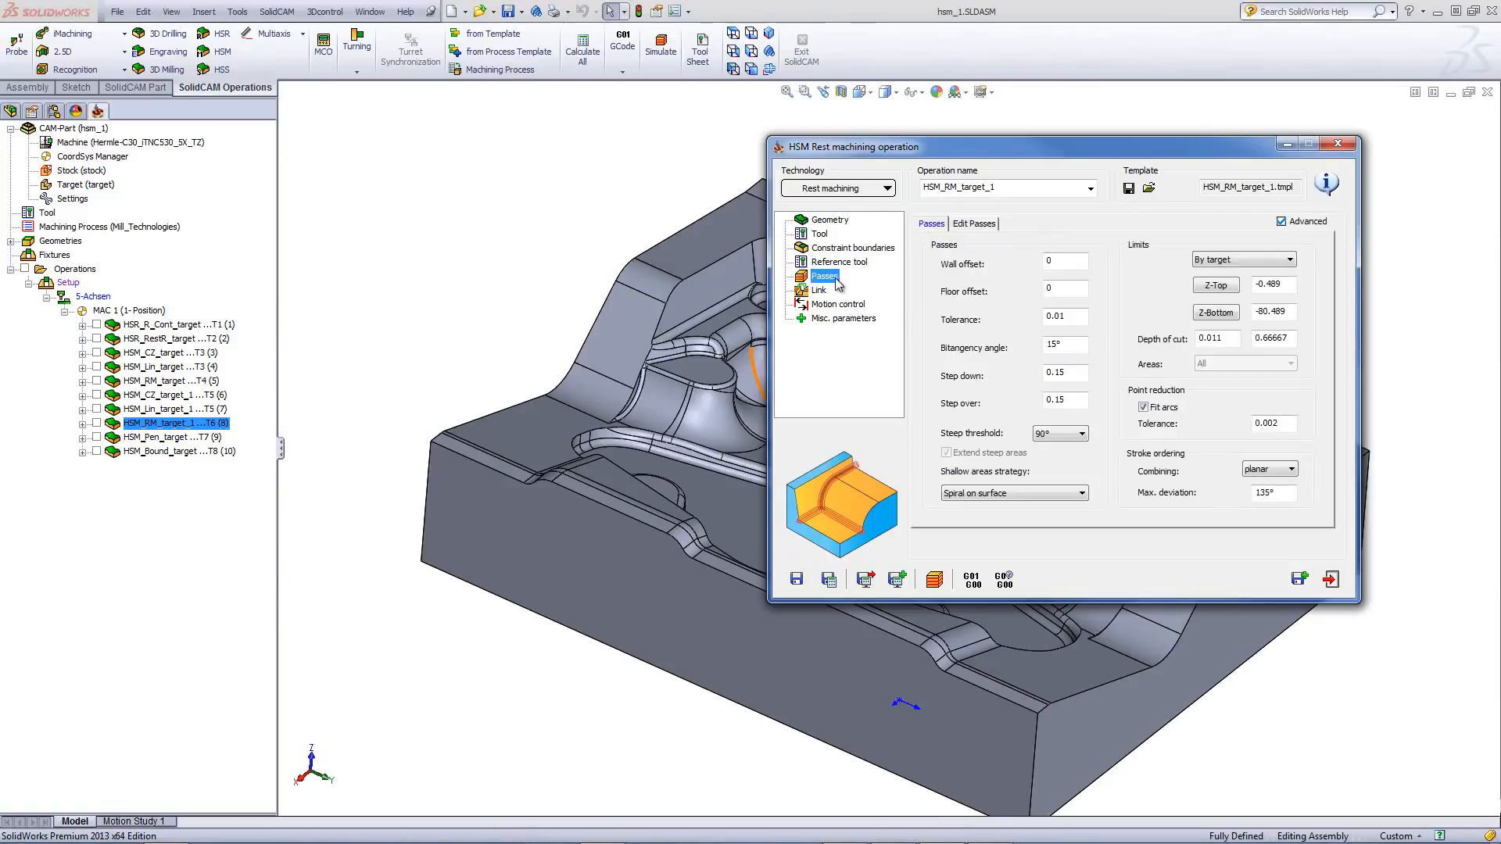
click(1068, 261)
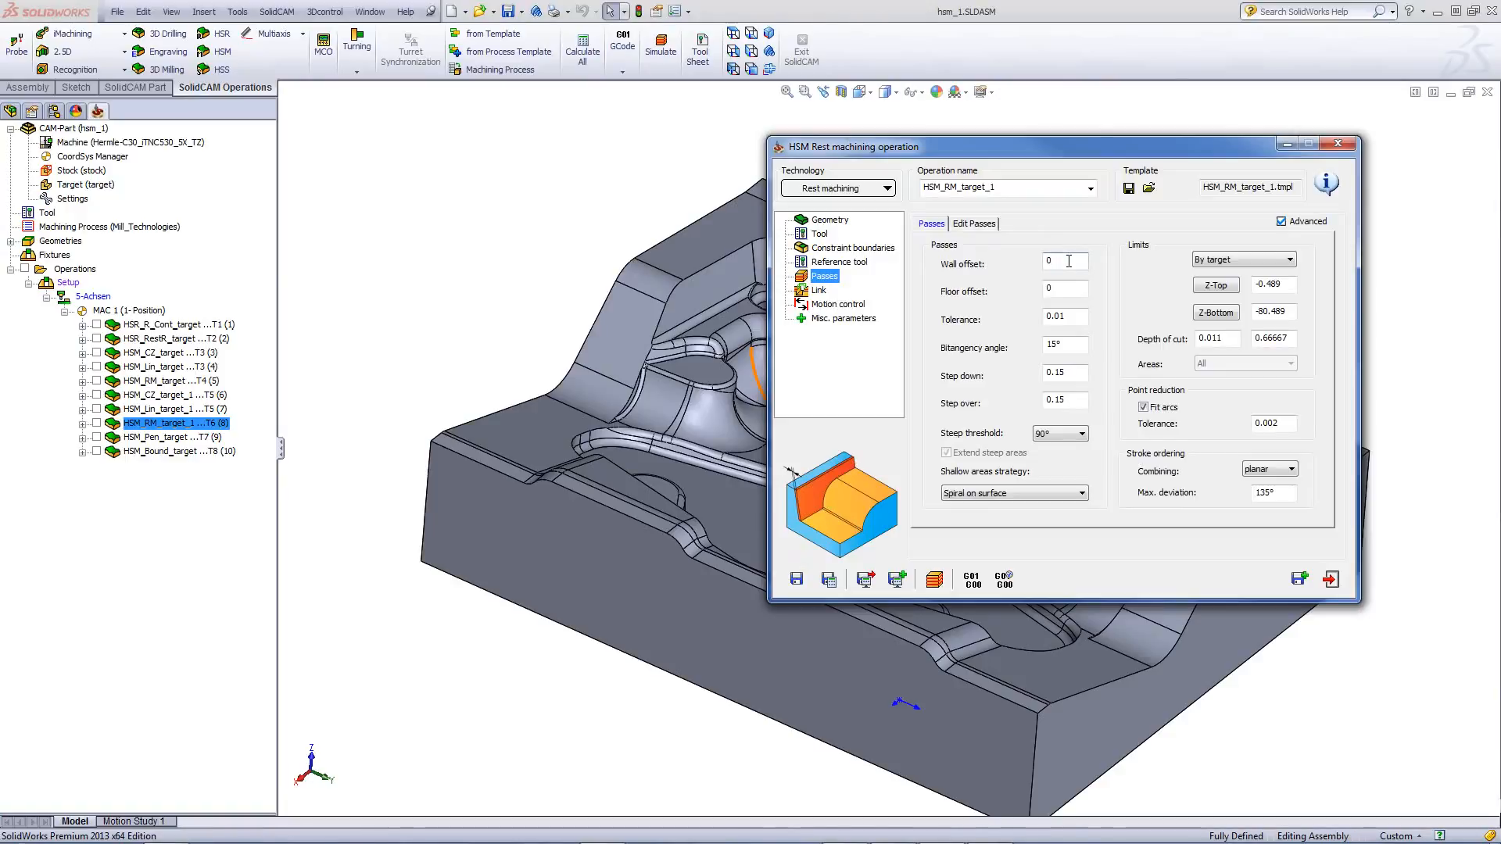
click(935, 580)
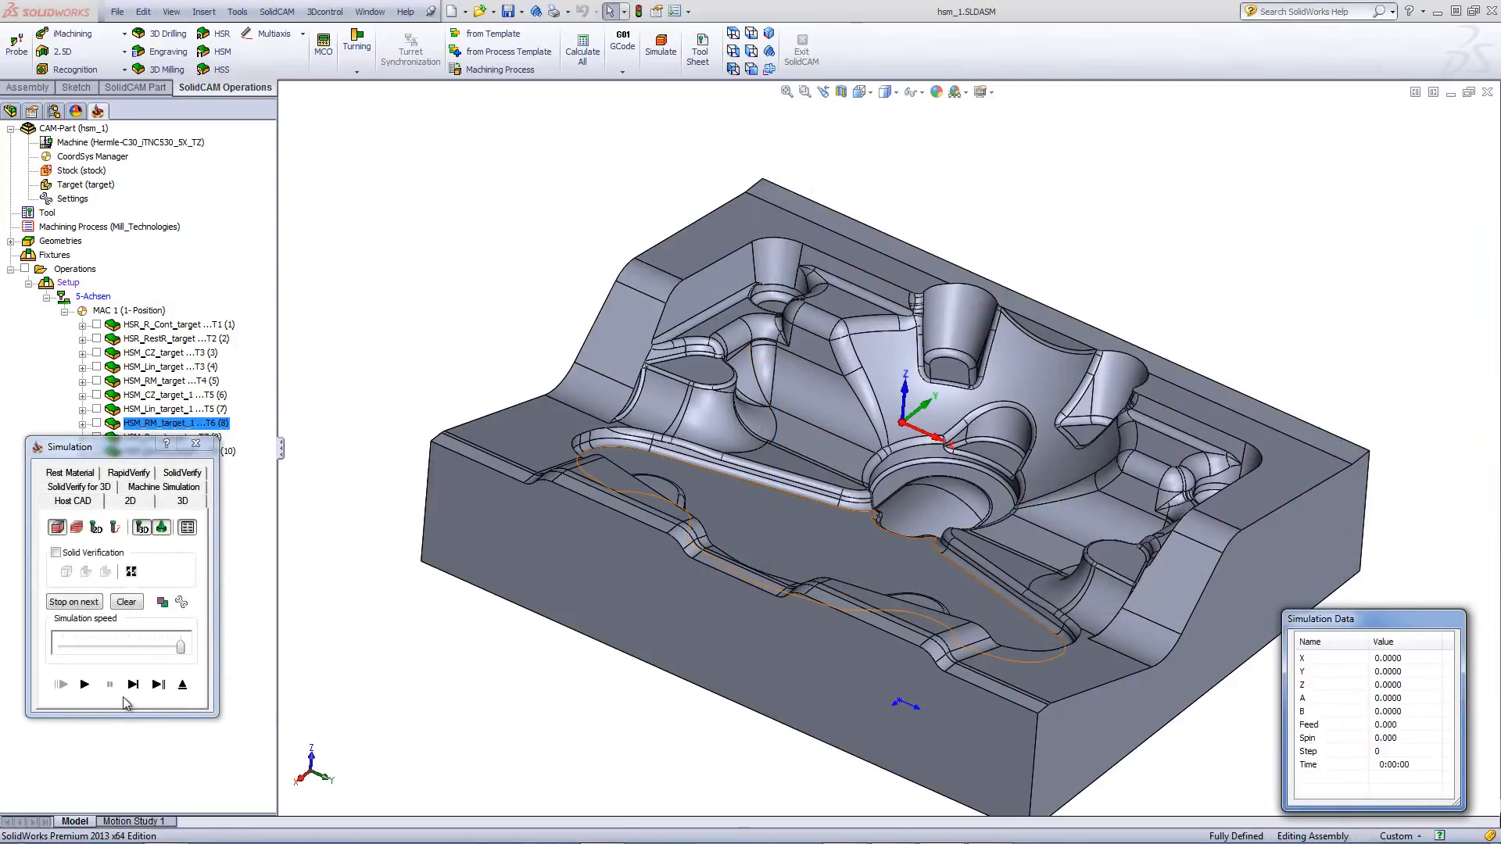
click(85, 684)
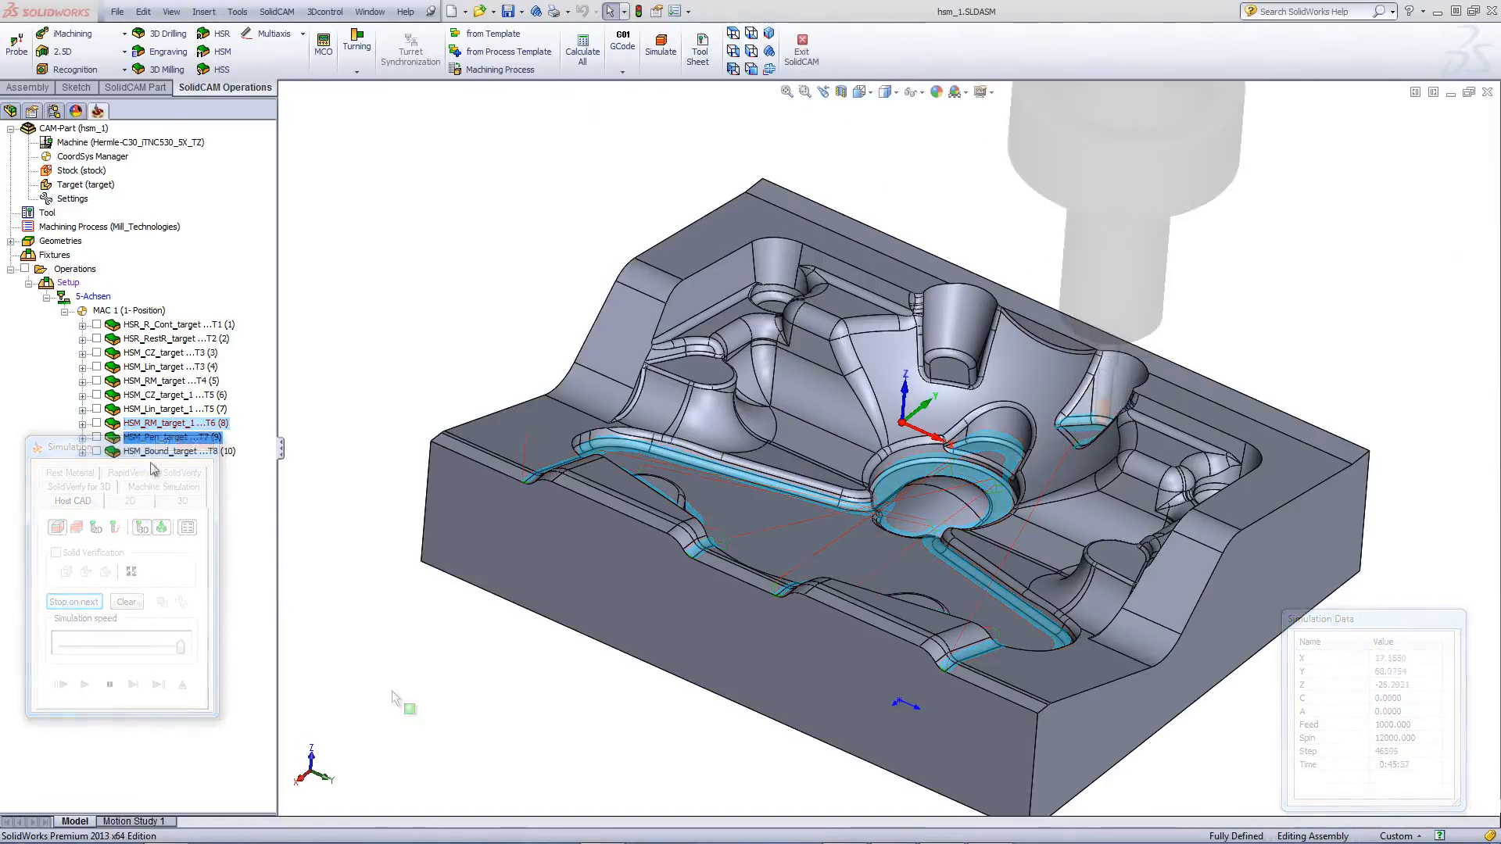
Step: Open the HSM_Bound_target boundary machining operation, review its tool, and preview its drive boundary around the target model
click(158, 452)
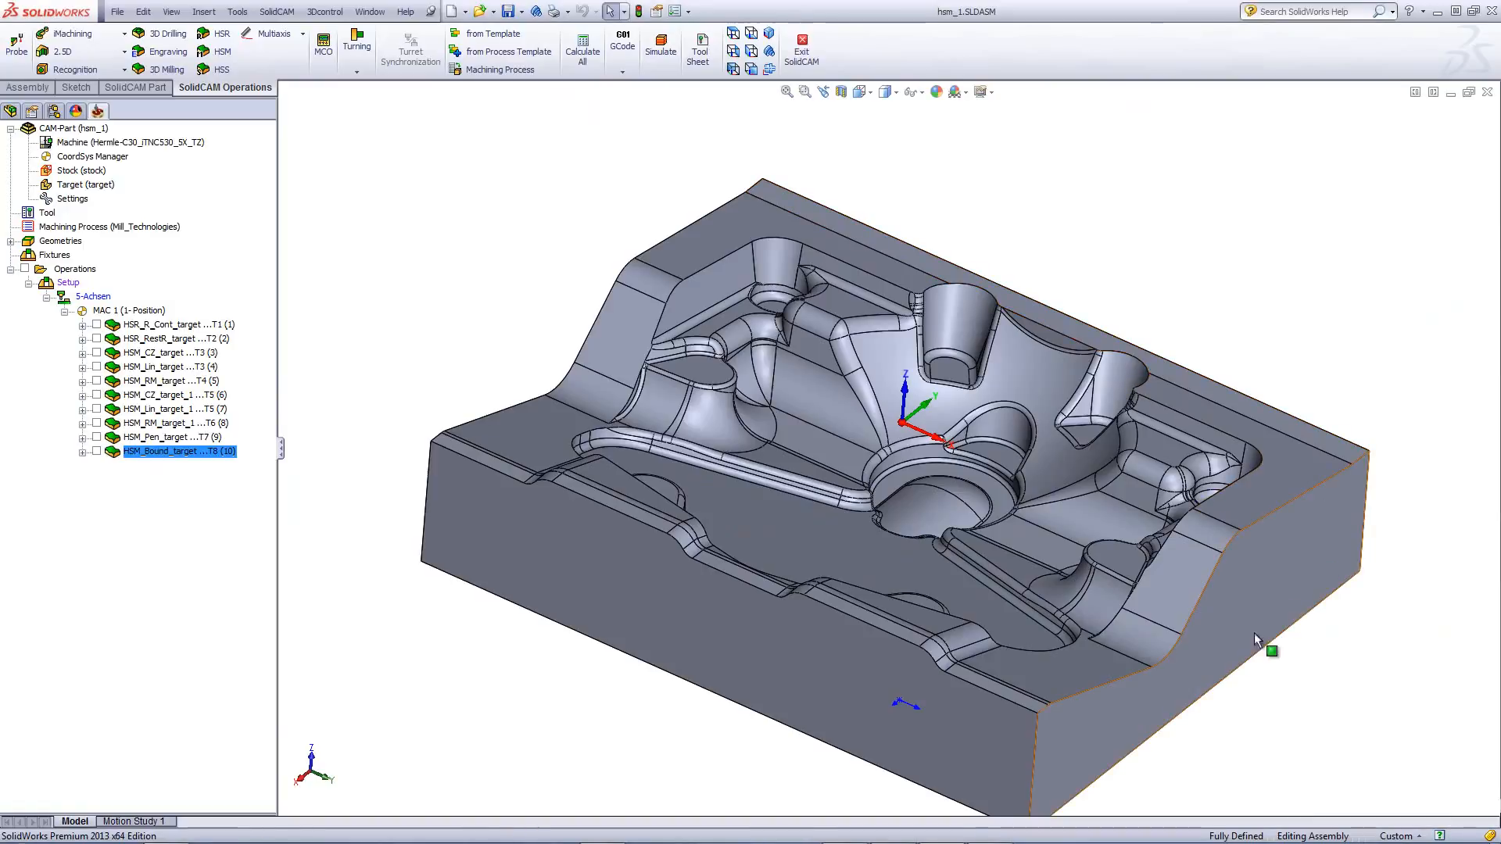
double_click(149, 453)
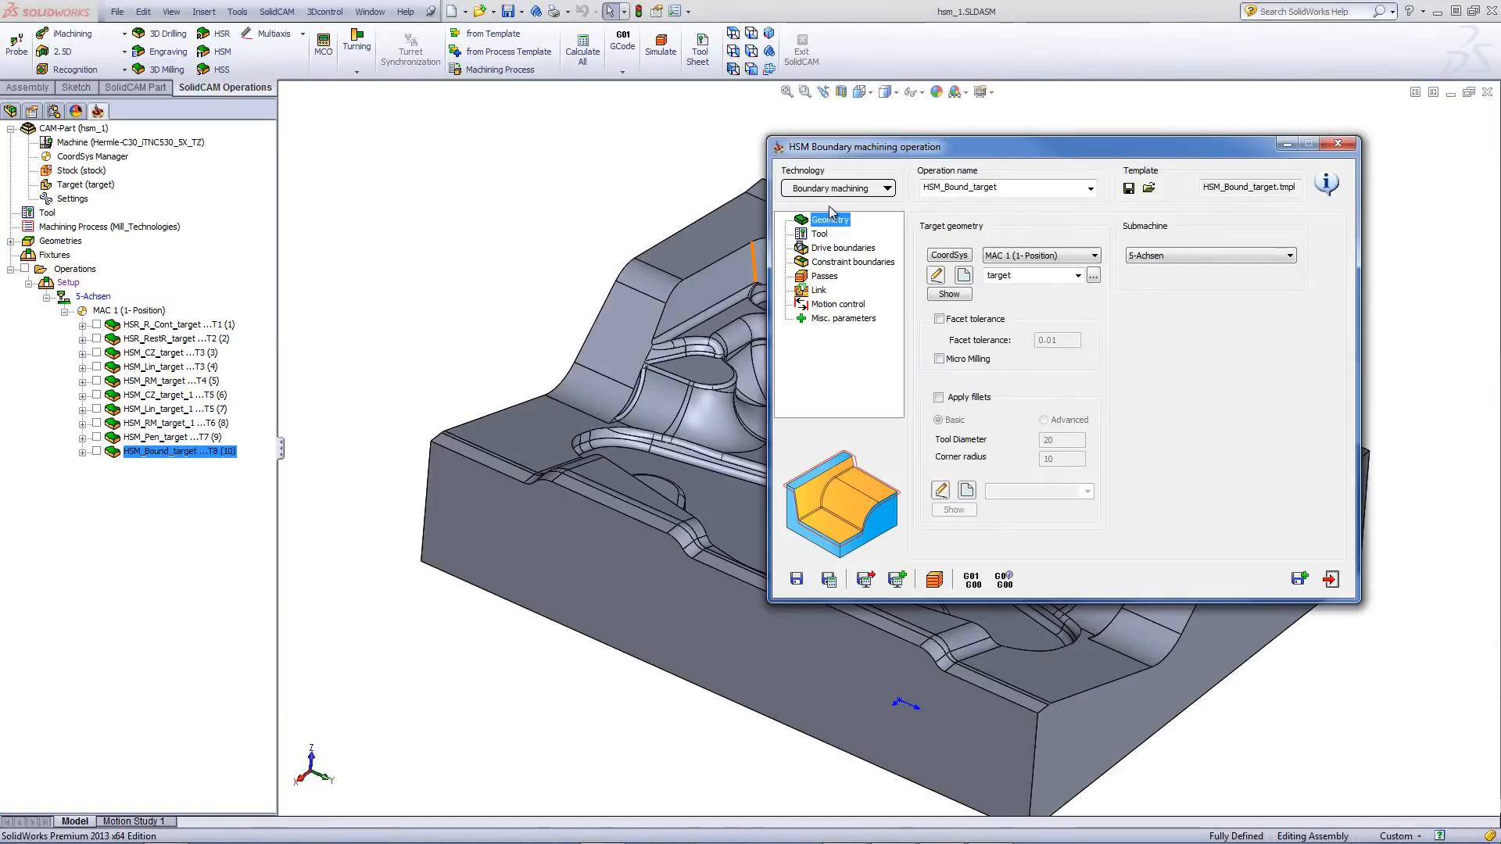
click(824, 234)
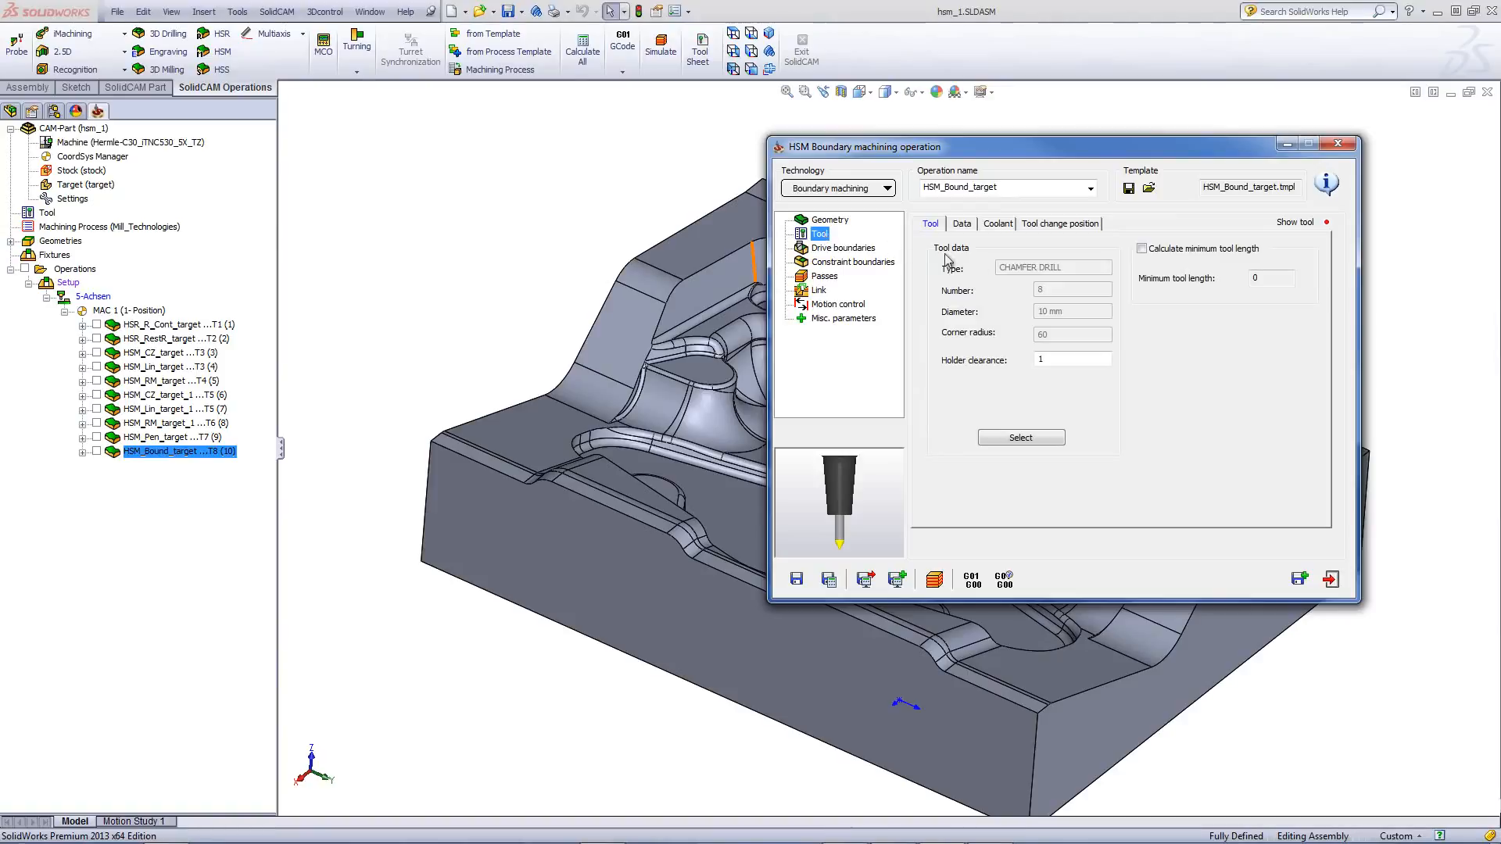
click(833, 251)
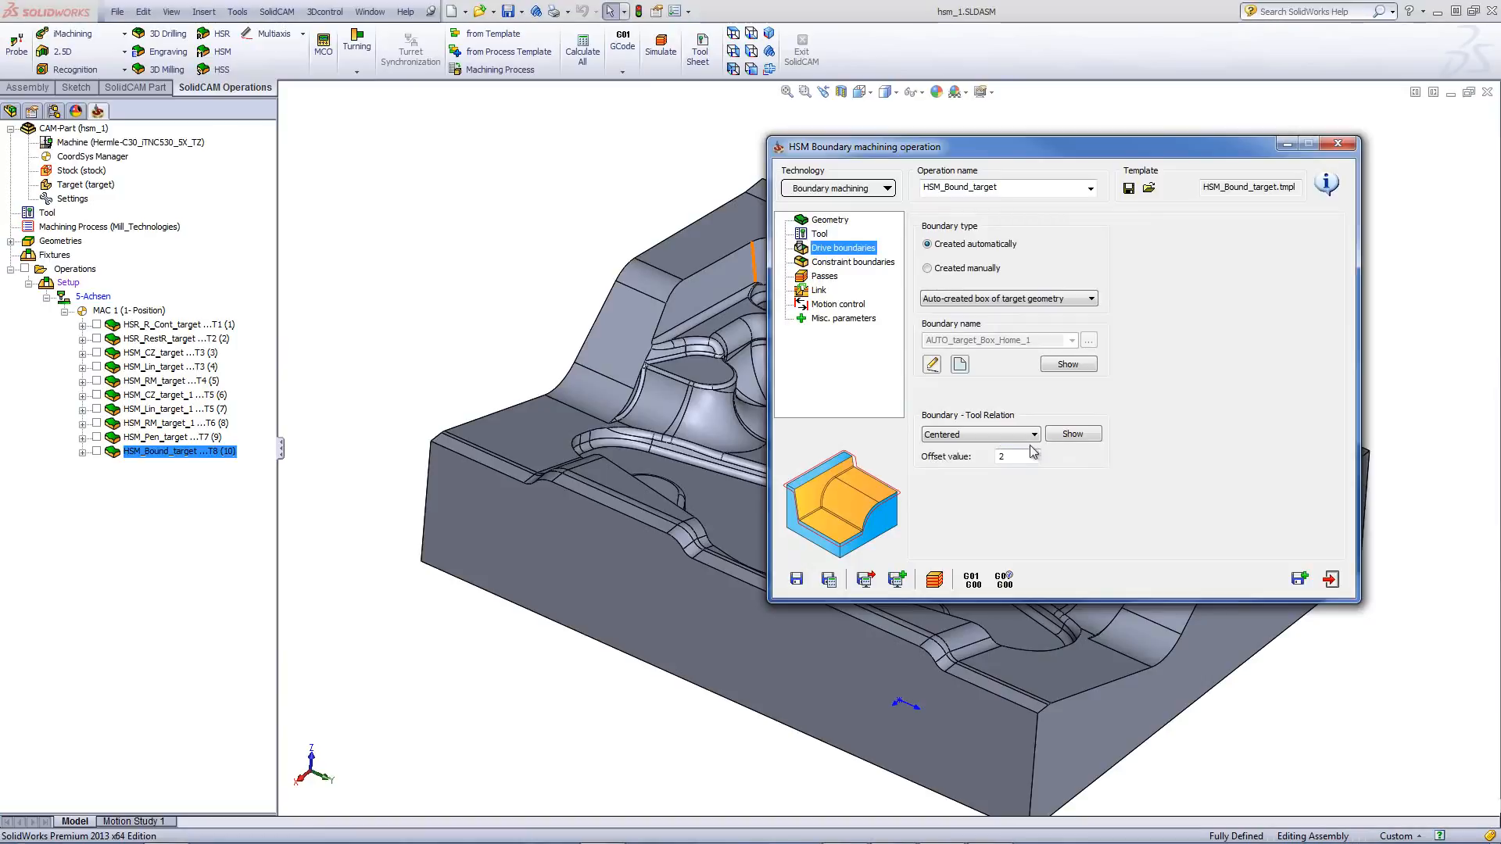
click(1072, 434)
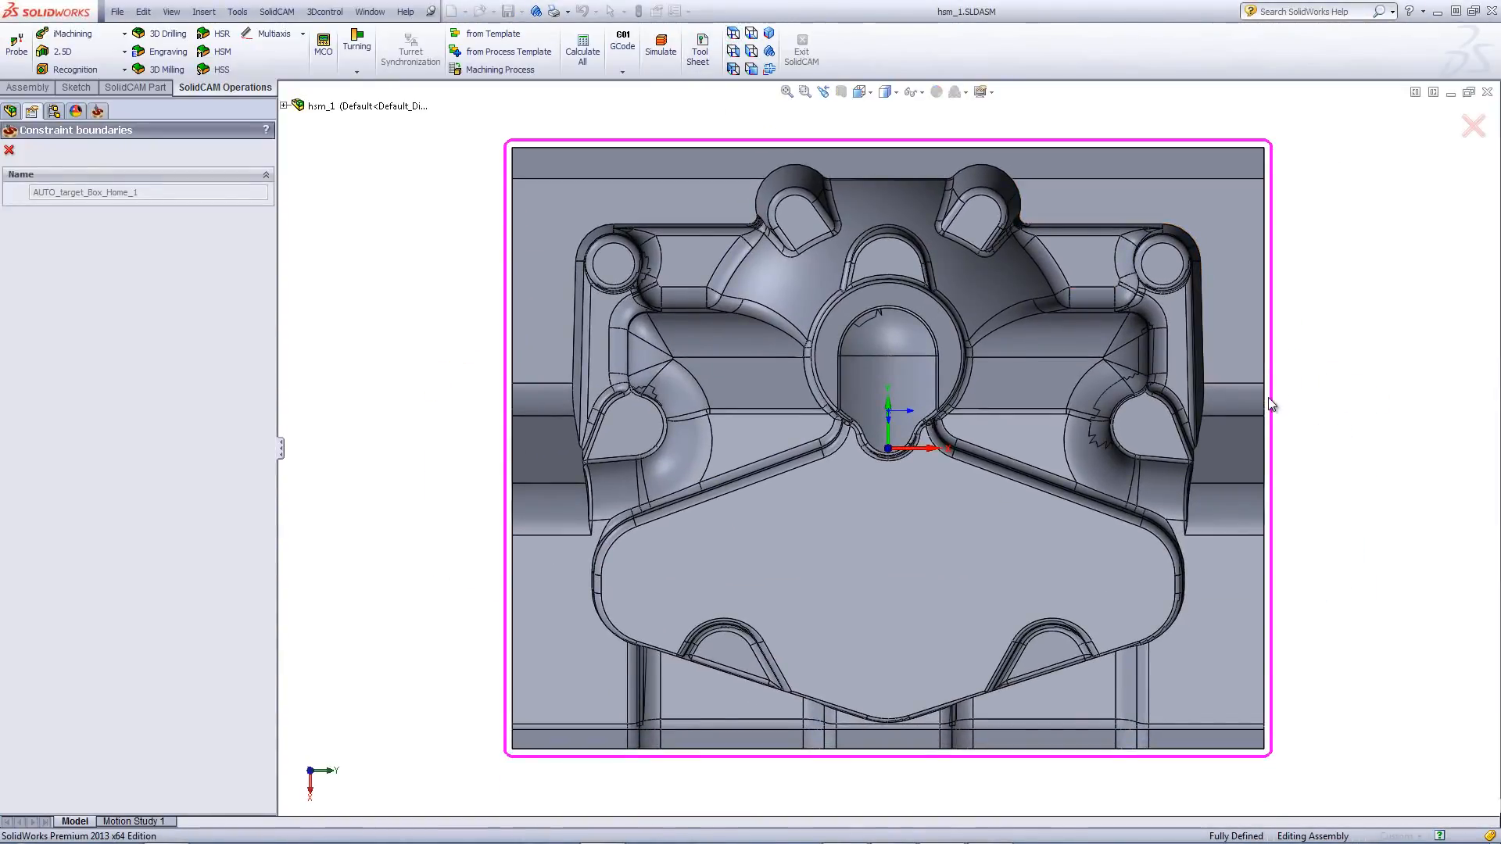
click(9, 151)
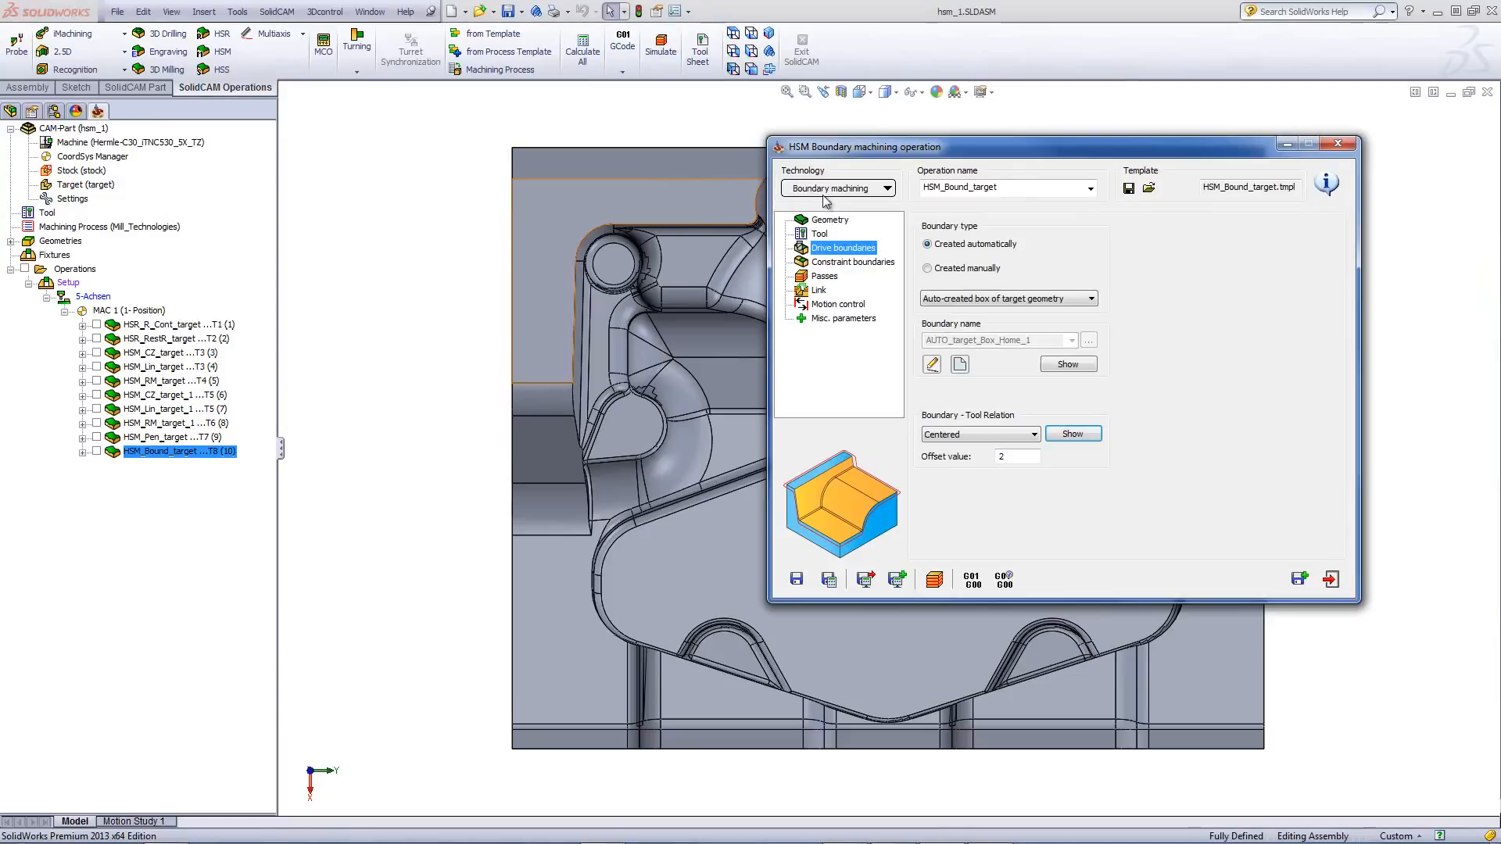
Step: Review the passes settings of the HSM_Bound_target boundary operation and run its simulation
click(826, 277)
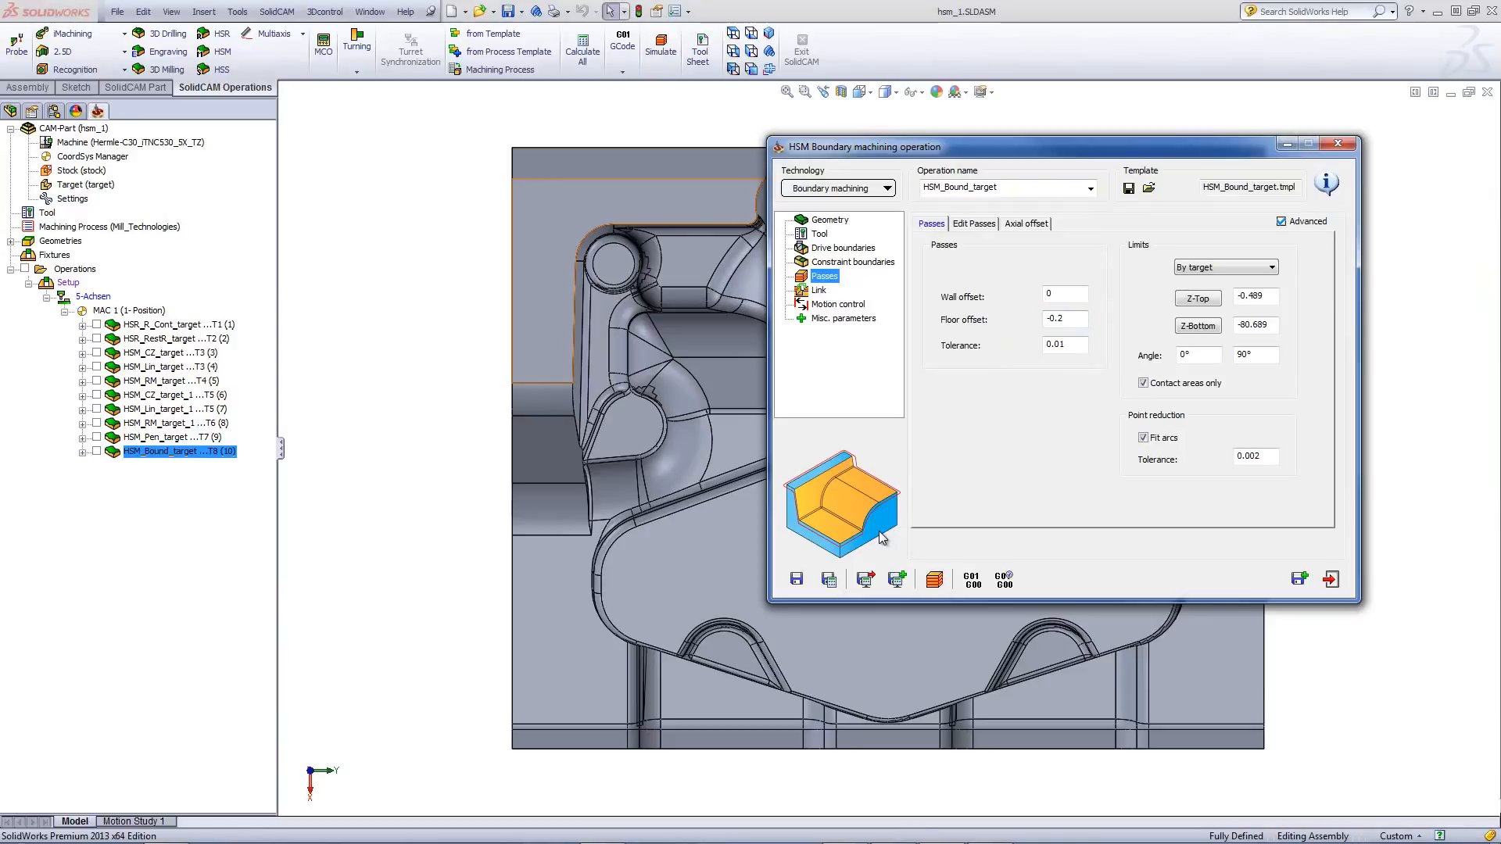
click(935, 579)
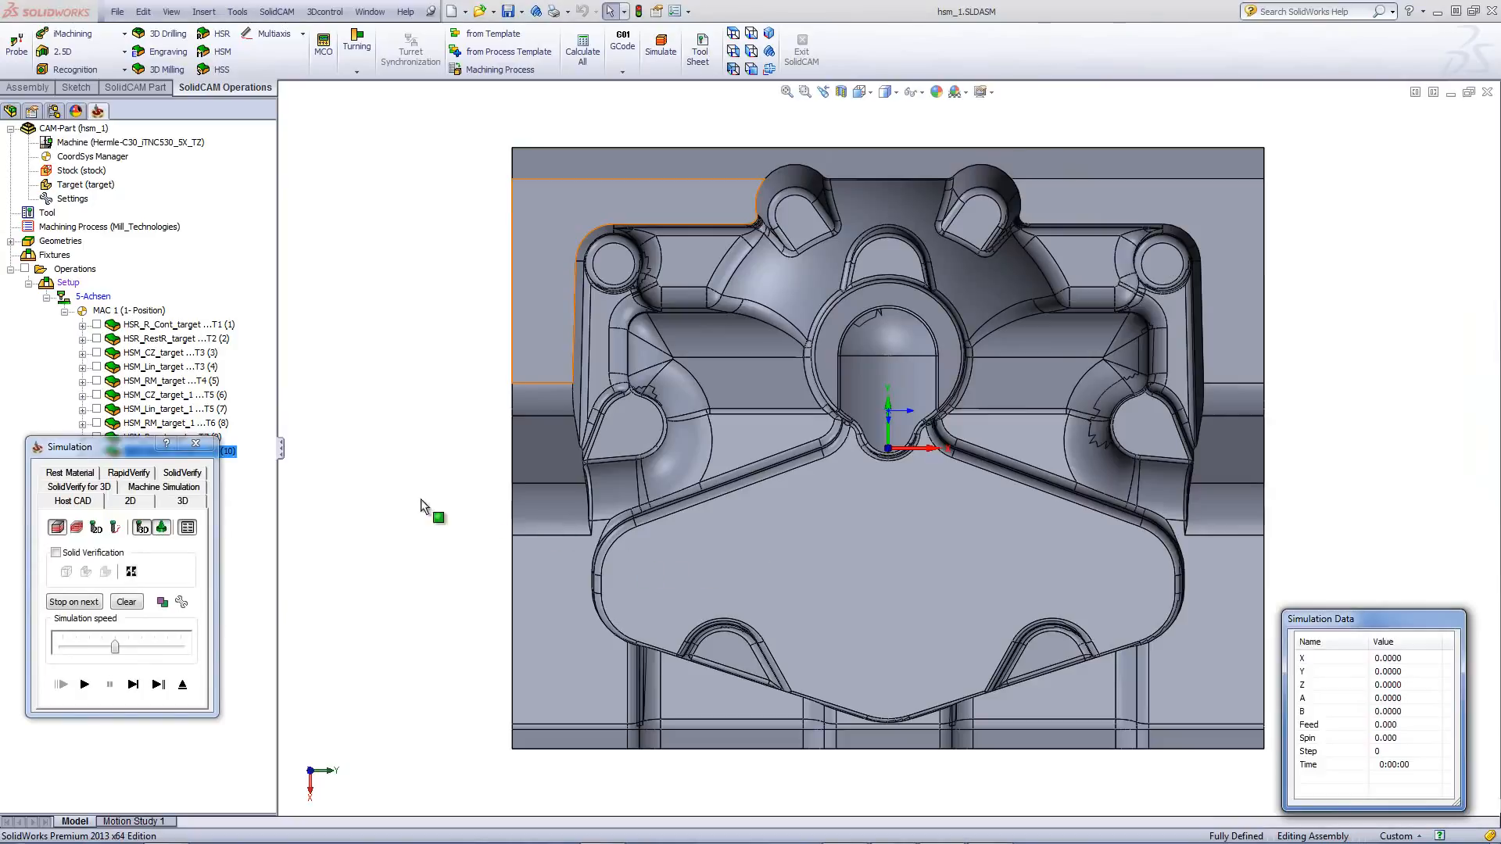
click(85, 683)
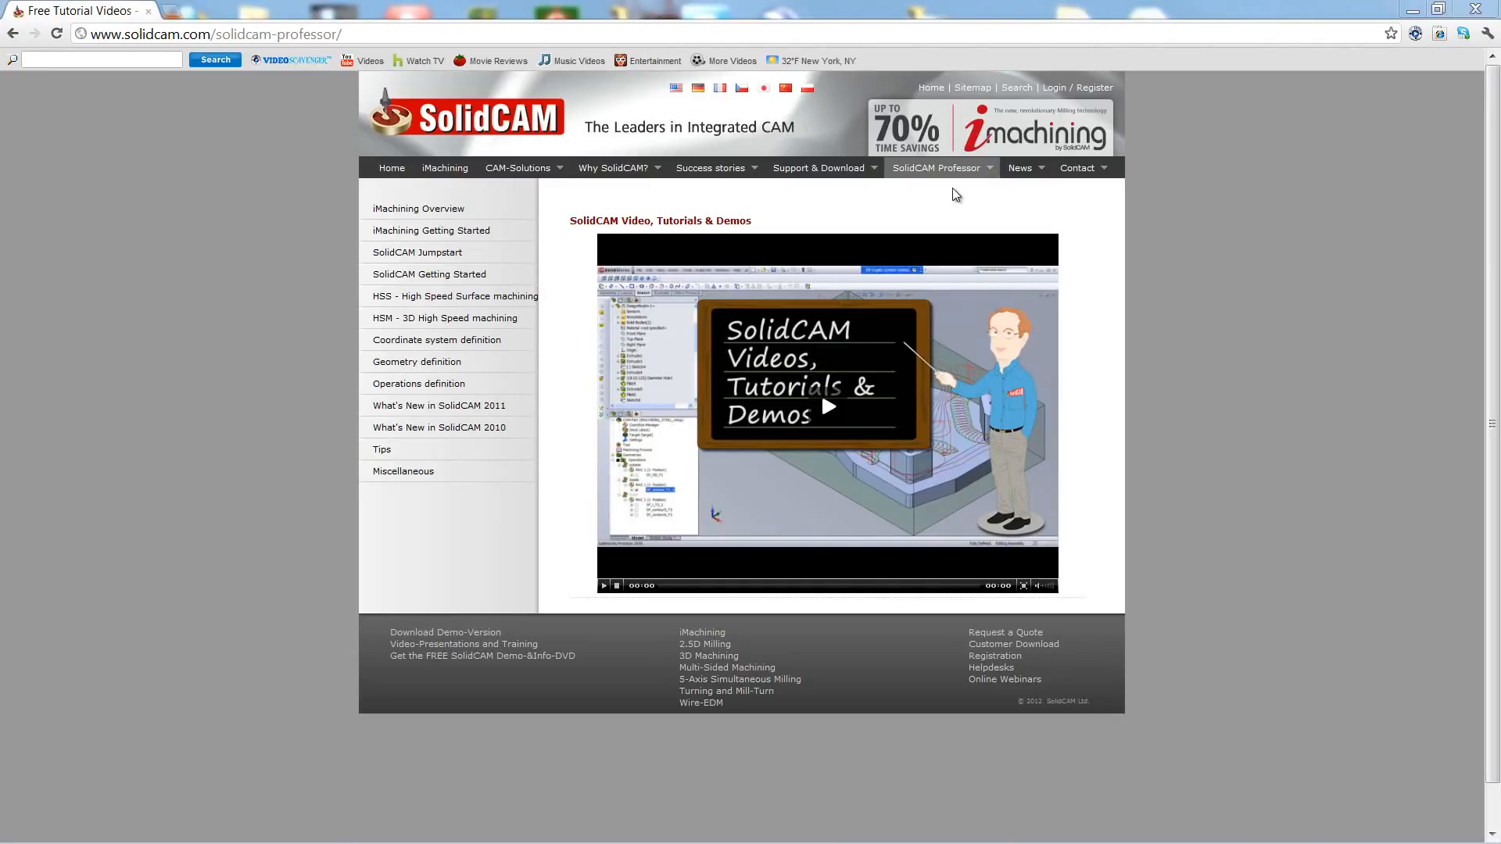
Step: Switch to the SolidCAM website in the browser and show the list of SolidCAM Professor tutorial topics
mouse_move(954, 179)
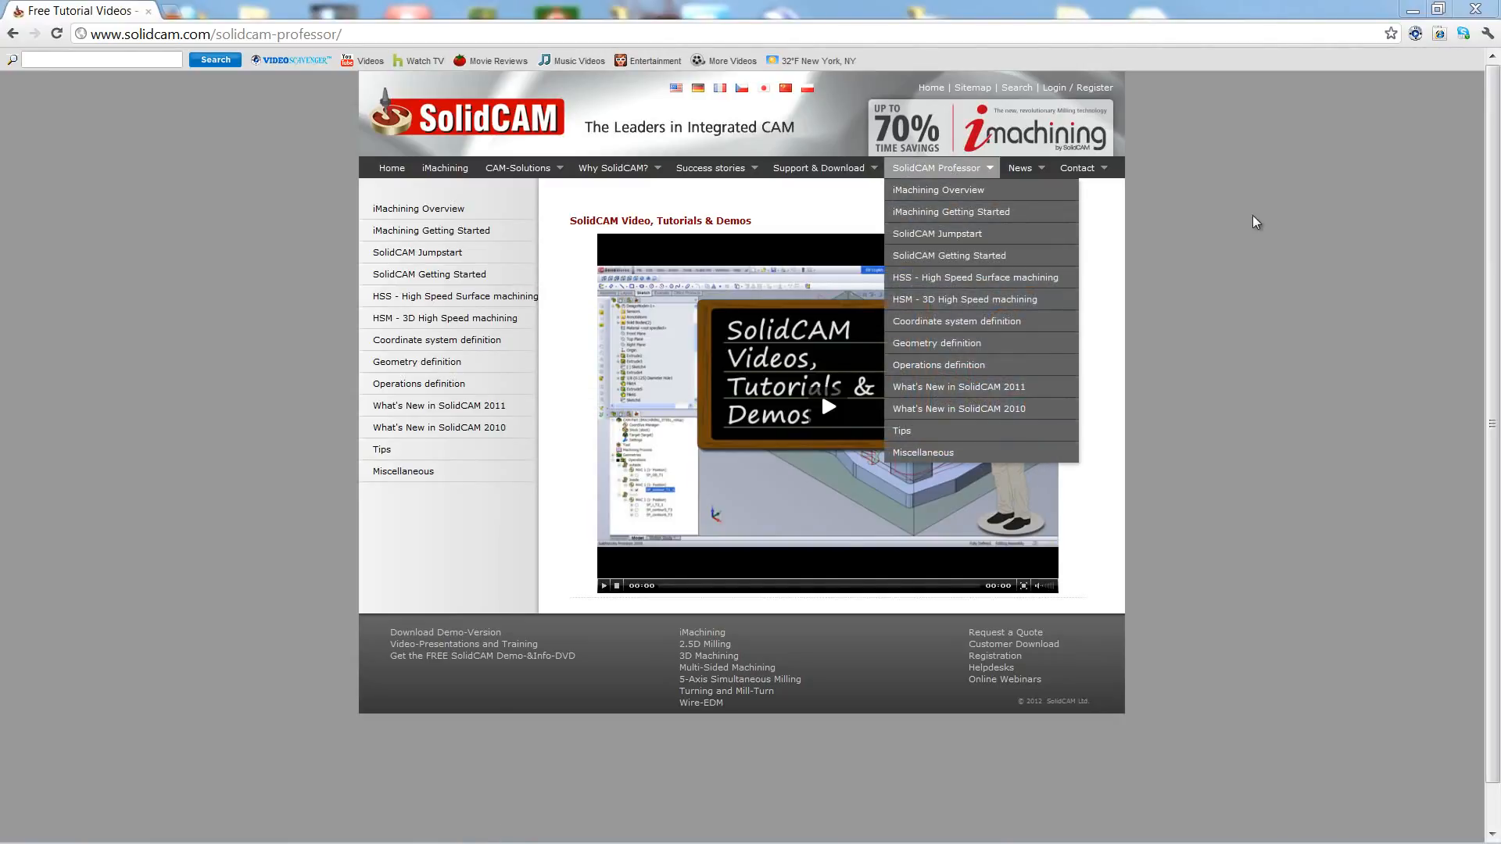